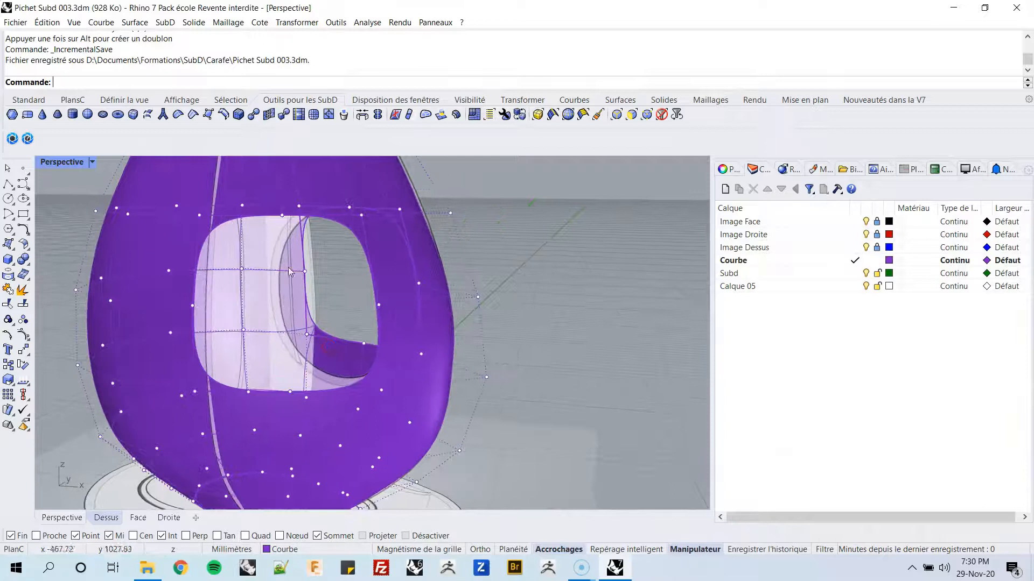
- Examine the side openings and the inside of the purple pitcher body from several angles
{"action": "right_click_drag", "start_coordinate": [355, 391], "coordinate": [226, 362]}
{"action": "scroll", "coordinate": [387, 352], "scroll_direction": "up", "scroll_amount": 4}
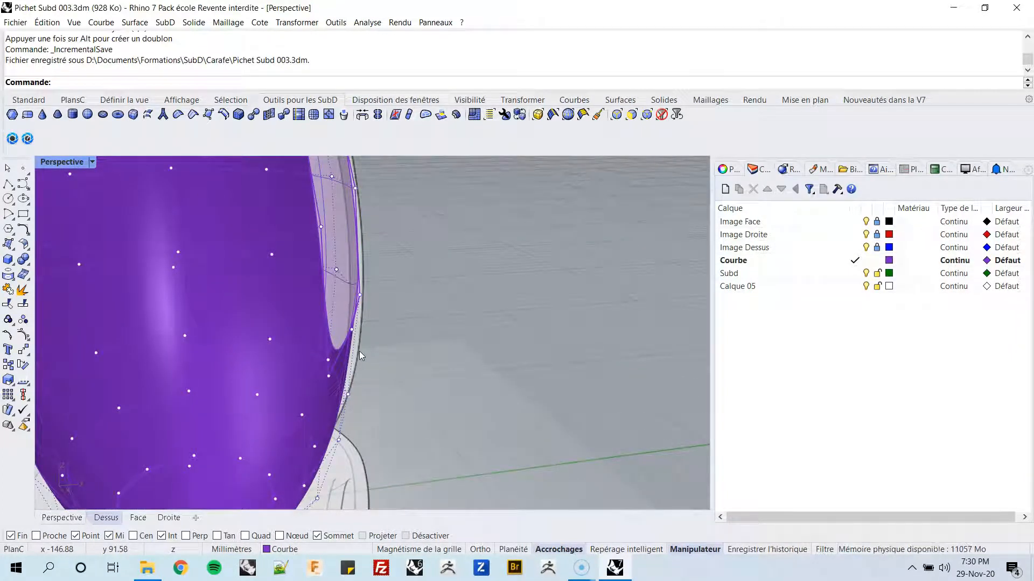
{"action": "scroll", "coordinate": [291, 345], "scroll_direction": "down", "scroll_amount": 4}
{"action": "right_click_drag", "start_coordinate": [279, 357], "coordinate": [332, 395]}
{"action": "scroll", "coordinate": [337, 399], "scroll_direction": "up", "scroll_amount": 6}
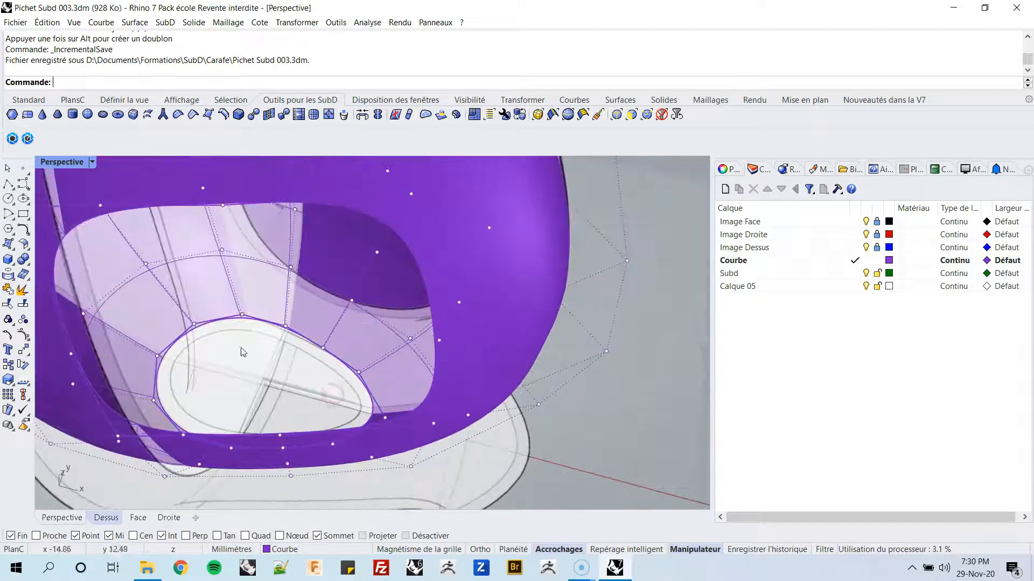
{"action": "right_click_drag", "start_coordinate": [233, 357], "coordinate": [211, 353]}
{"action": "right_click_drag", "start_coordinate": [221, 309], "coordinate": [220, 309]}
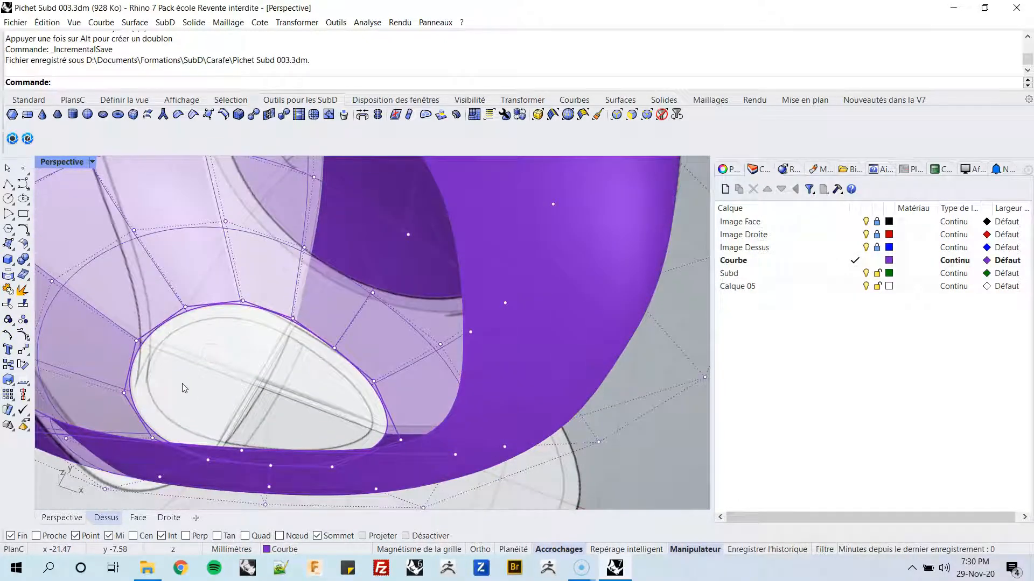
{"action": "scroll", "coordinate": [184, 387], "scroll_direction": "down", "scroll_amount": 6}
{"action": "right_click_drag", "start_coordinate": [205, 380], "coordinate": [206, 367]}
{"action": "scroll", "coordinate": [338, 345], "scroll_direction": "down", "scroll_amount": 4}
{"action": "right_click_drag", "start_coordinate": [338, 345], "coordinate": [339, 344]}
{"action": "scroll", "coordinate": [323, 345], "scroll_direction": "up", "scroll_amount": 4}
{"action": "right_click_drag", "start_coordinate": [375, 377], "coordinate": [361, 338]}
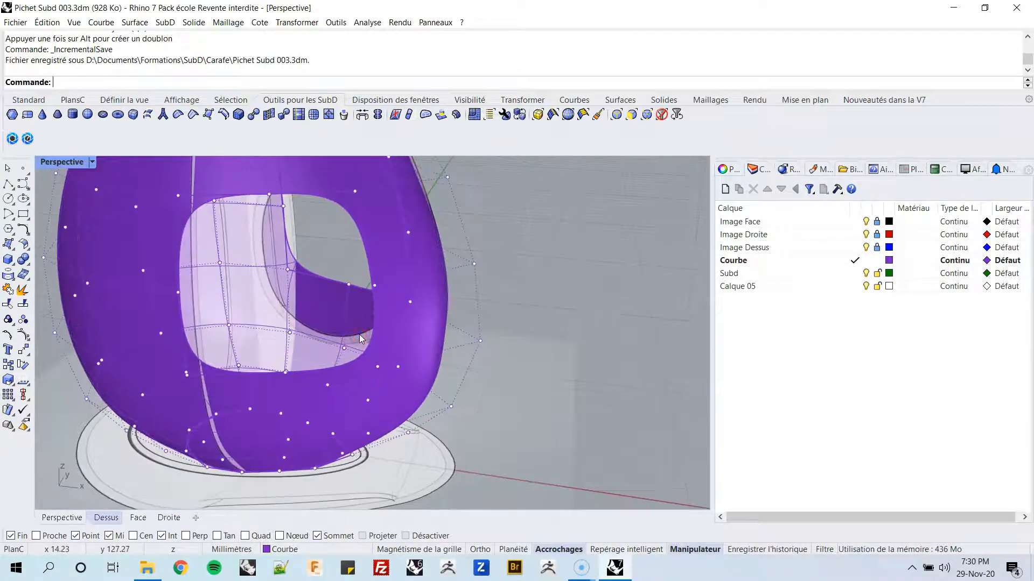
- Start a SubD Bridge using the full edge loops of the two facing openings as the first and second edge sets
{"action": "left_click", "coordinate": [360, 115]}
{"action": "right_click_drag", "start_coordinate": [475, 266], "coordinate": [377, 259]}
{"action": "double_click", "coordinate": [377, 260]}
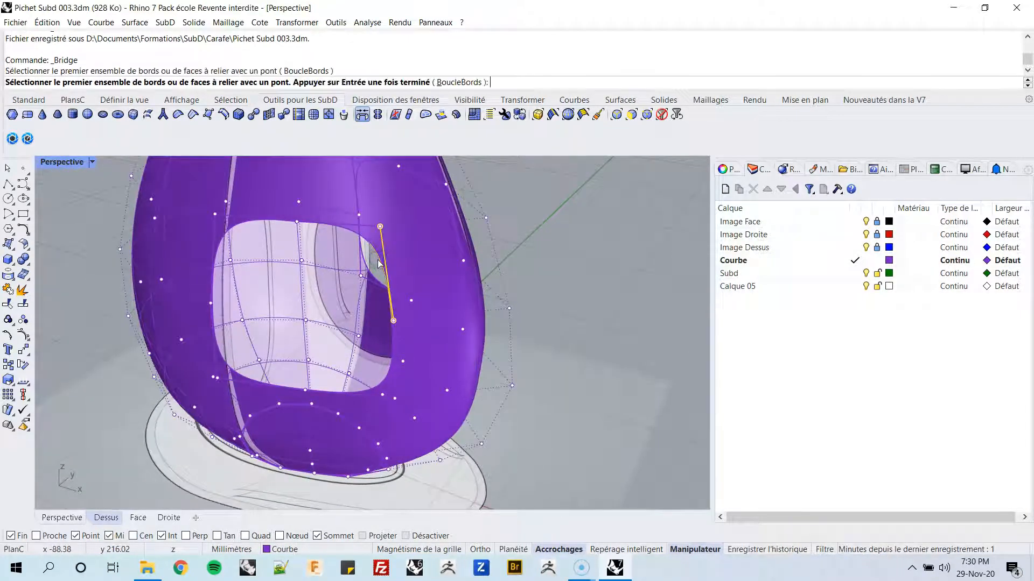
{"action": "right_click_drag", "start_coordinate": [380, 282], "coordinate": [303, 282]}
{"action": "right_click", "coordinate": [349, 241]}
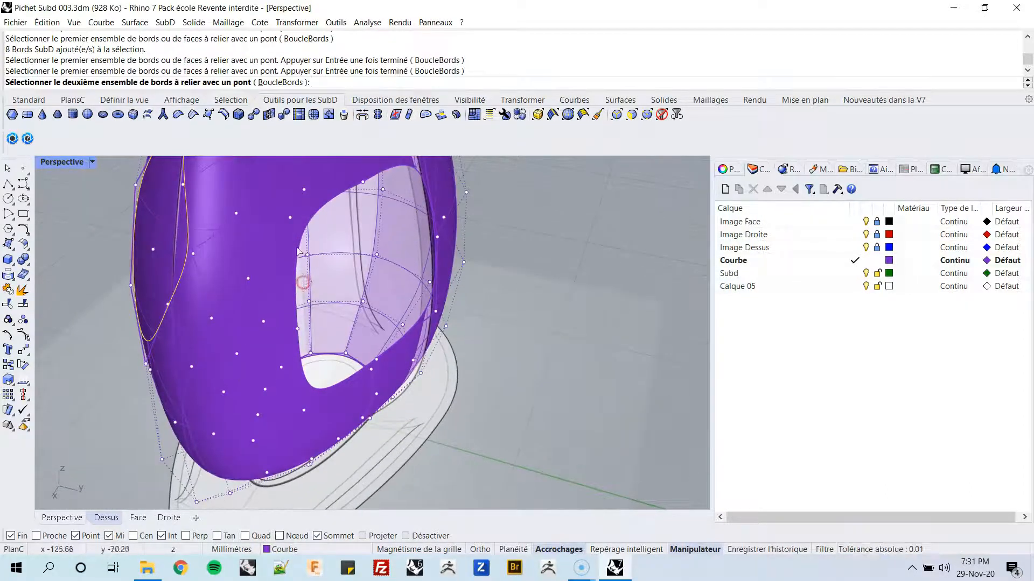
{"action": "right_click_drag", "start_coordinate": [300, 247], "coordinate": [273, 245]}
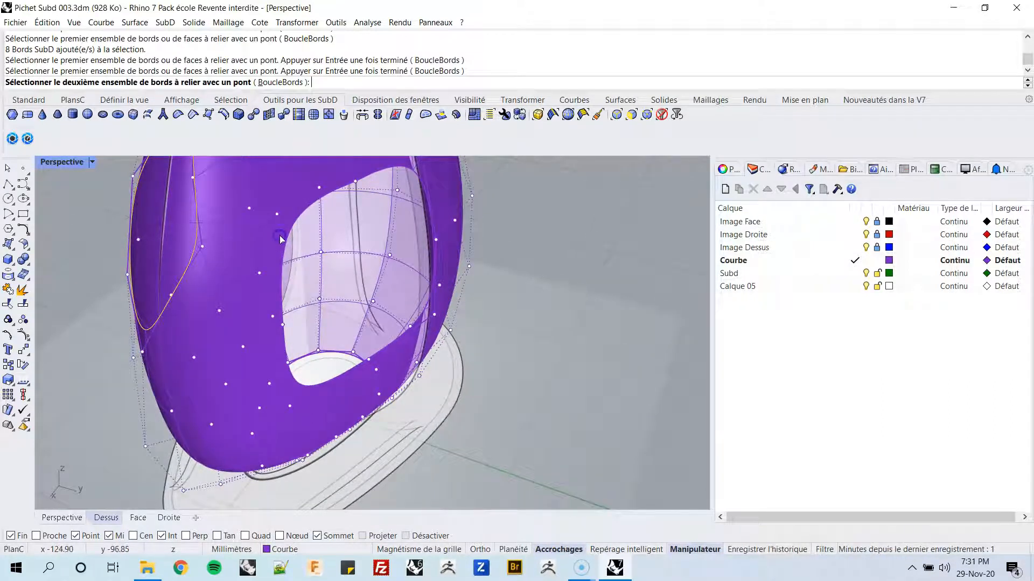
{"action": "left_click", "coordinate": [287, 248]}
{"action": "right_click_drag", "start_coordinate": [286, 247], "coordinate": [494, 290]}
{"action": "right_click", "coordinate": [494, 289]}
- Bridge the two openings with 4 joined segments and a straightness of 74%
{"action": "right_click_drag", "start_coordinate": [291, 336], "coordinate": [392, 322]}
{"action": "scroll", "coordinate": [351, 308], "scroll_direction": "down", "scroll_amount": 2}
{"action": "left_click_drag", "start_coordinate": [507, 245], "coordinate": [557, 233]}
{"action": "mouse_move", "coordinate": [345, 334]}
{"action": "right_mouse_down"}
{"action": "mouse_move", "coordinate": [374, 329]}
{"action": "mouse_move", "coordinate": [329, 338]}
{"action": "right_mouse_up"}
{"action": "scroll", "coordinate": [329, 337], "scroll_direction": "up", "scroll_amount": 2}
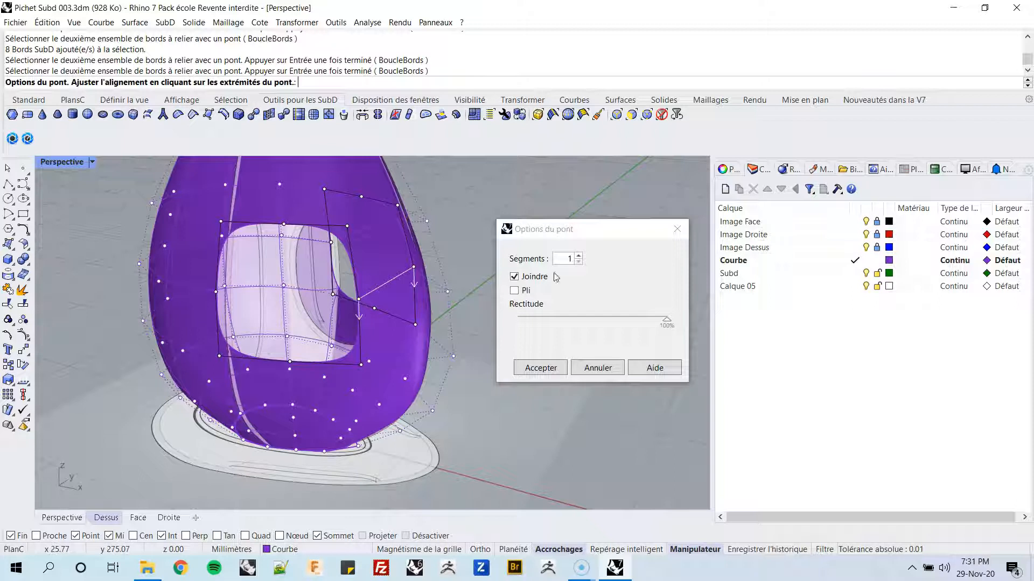
{"action": "left_click", "coordinate": [578, 256]}
{"action": "left_click", "coordinate": [579, 256]}
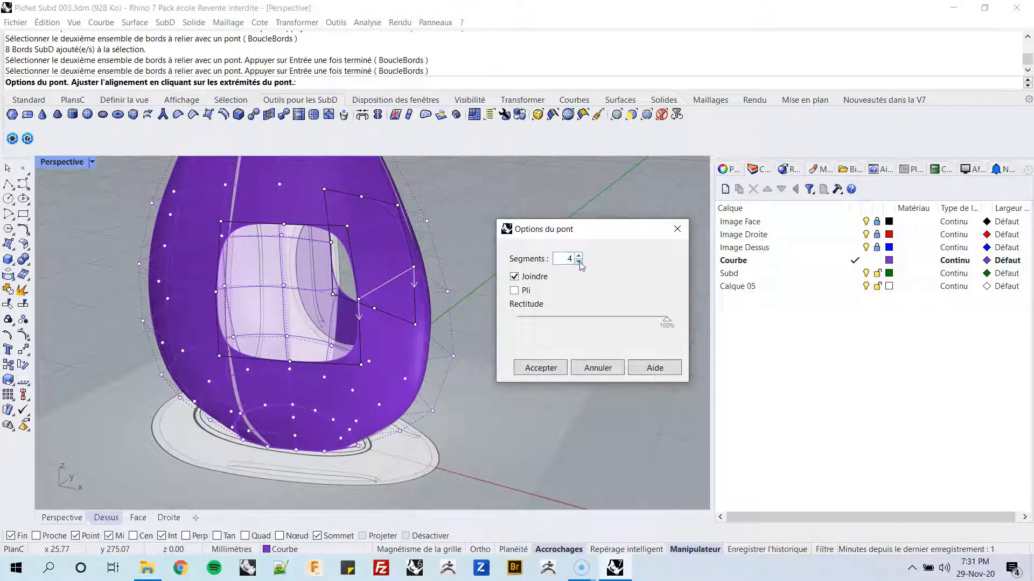
{"action": "right_click_drag", "start_coordinate": [290, 301], "coordinate": [304, 323]}
{"action": "right_click_drag", "start_coordinate": [376, 401], "coordinate": [372, 371]}
{"action": "left_click_drag", "start_coordinate": [661, 325], "coordinate": [626, 328]}
{"action": "right_click_drag", "start_coordinate": [367, 303], "coordinate": [437, 334]}
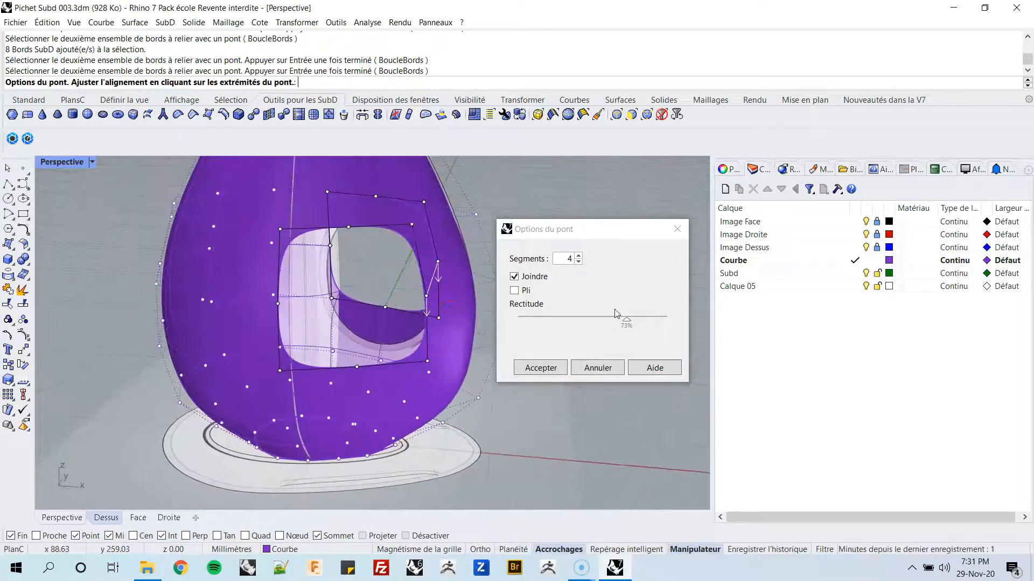
{"action": "left_click_drag", "start_coordinate": [626, 325], "coordinate": [629, 326]}
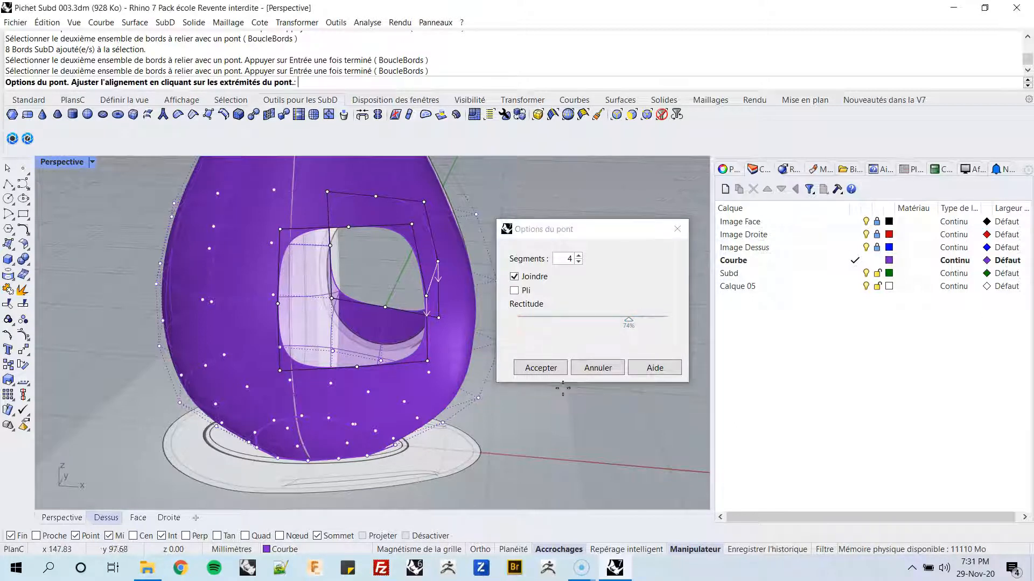
{"action": "left_click", "coordinate": [541, 368]}
{"action": "right_click_drag", "start_coordinate": [541, 370], "coordinate": [480, 359]}
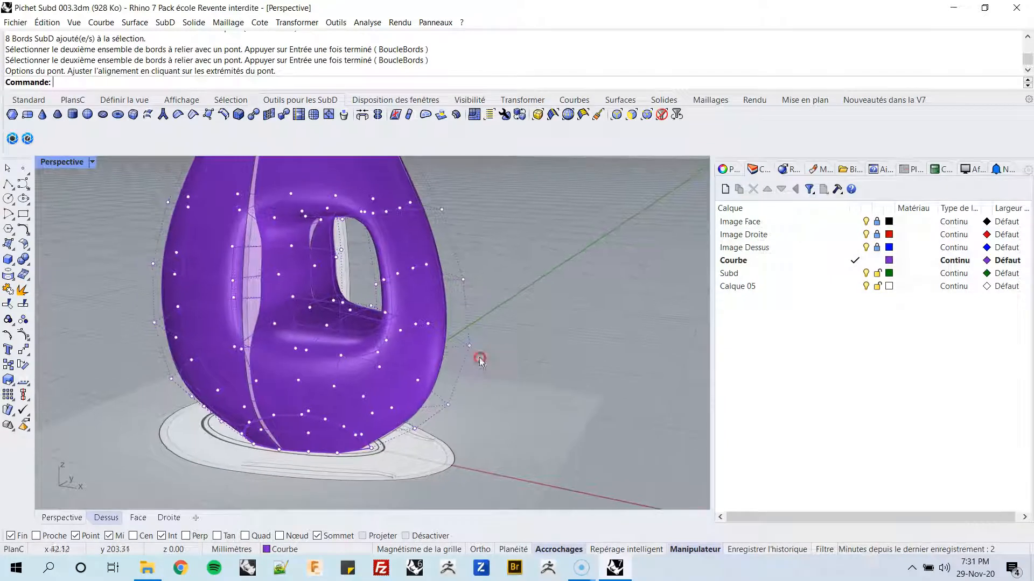
- Hide the Image Face, Image Droite and Image Dessus reference layers
{"action": "left_click", "coordinate": [865, 221]}
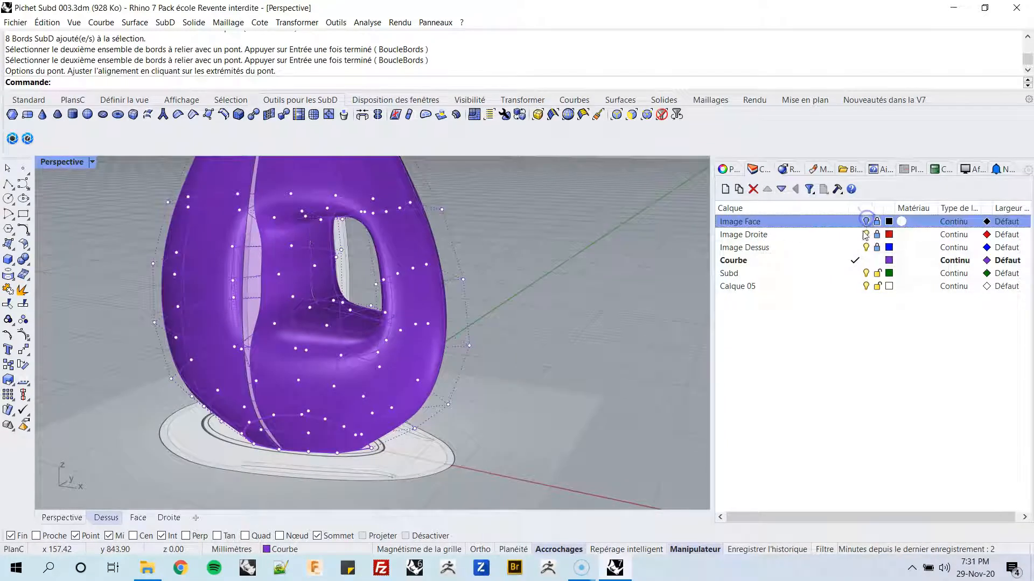
{"action": "left_click", "coordinate": [865, 234]}
{"action": "left_click", "coordinate": [866, 247]}
{"action": "right_click_drag", "start_coordinate": [613, 253], "coordinate": [408, 316]}
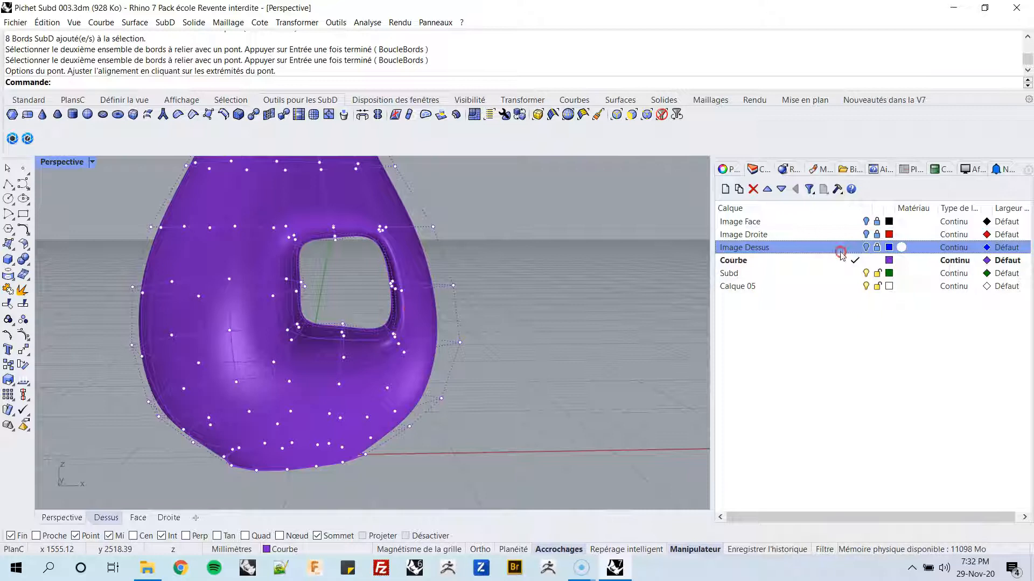
- Show the Image Face layer, maximize the Face view and set it to wireframe display
{"action": "left_click", "coordinate": [866, 222]}
{"action": "right_click_drag", "start_coordinate": [565, 268], "coordinate": [588, 257]}
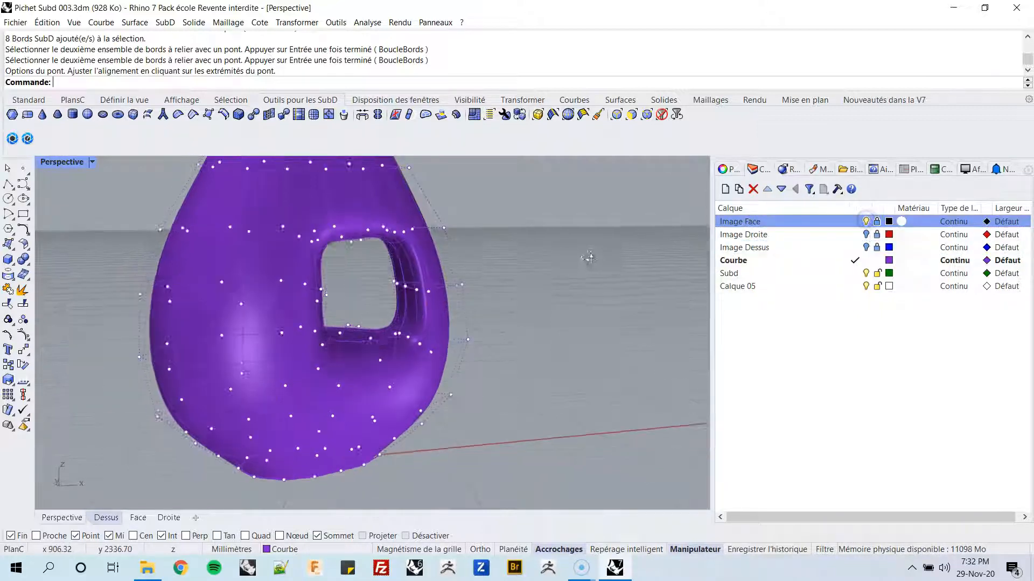
{"action": "double_click", "coordinate": [60, 163]}
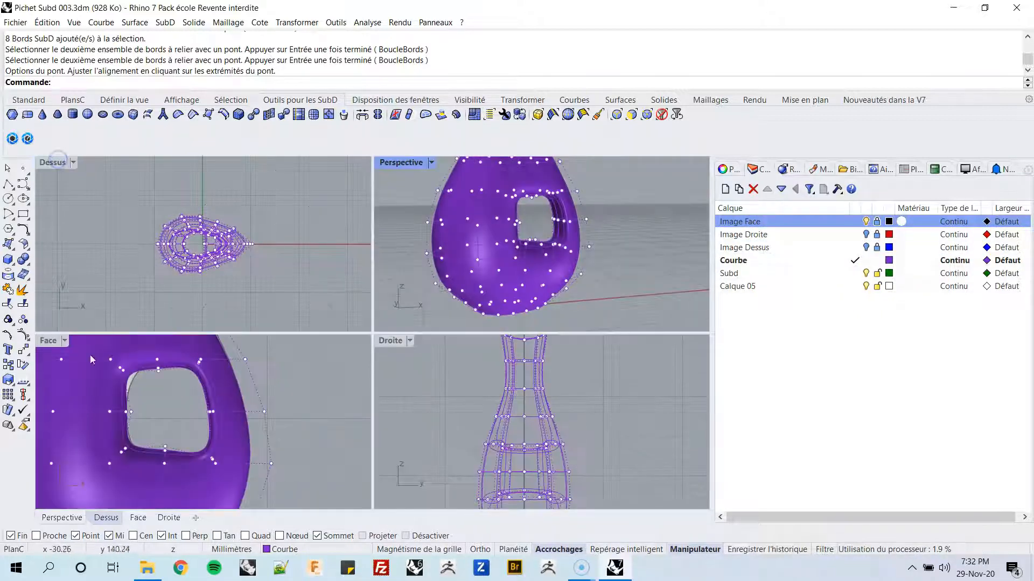
{"action": "double_click", "coordinate": [53, 342]}
{"action": "scroll", "coordinate": [100, 336], "scroll_direction": "down", "scroll_amount": 3}
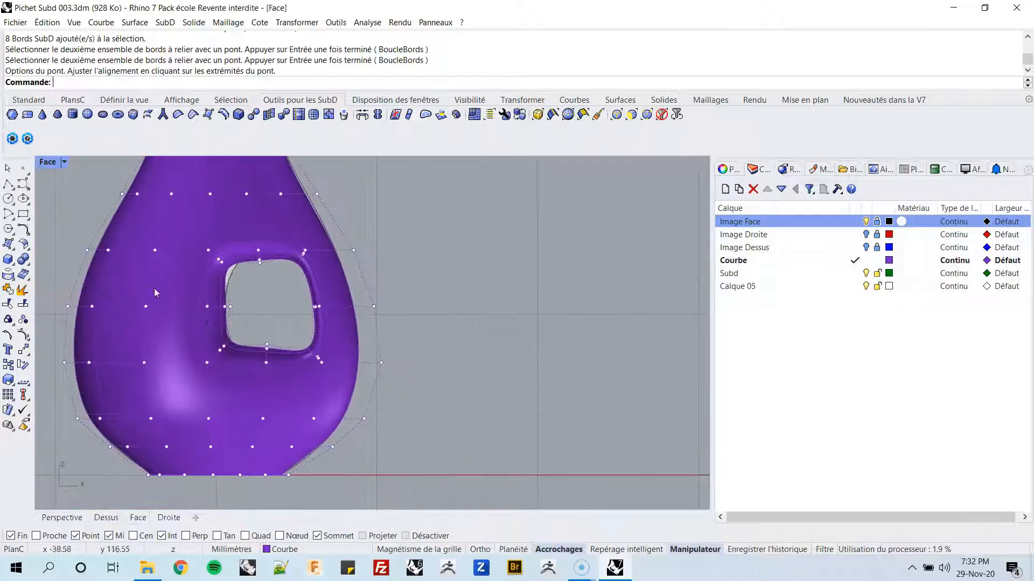
{"action": "left_click", "coordinate": [65, 162]}
{"action": "left_click", "coordinate": [100, 159]}
{"action": "scroll", "coordinate": [272, 297], "scroll_direction": "up", "scroll_amount": 4}
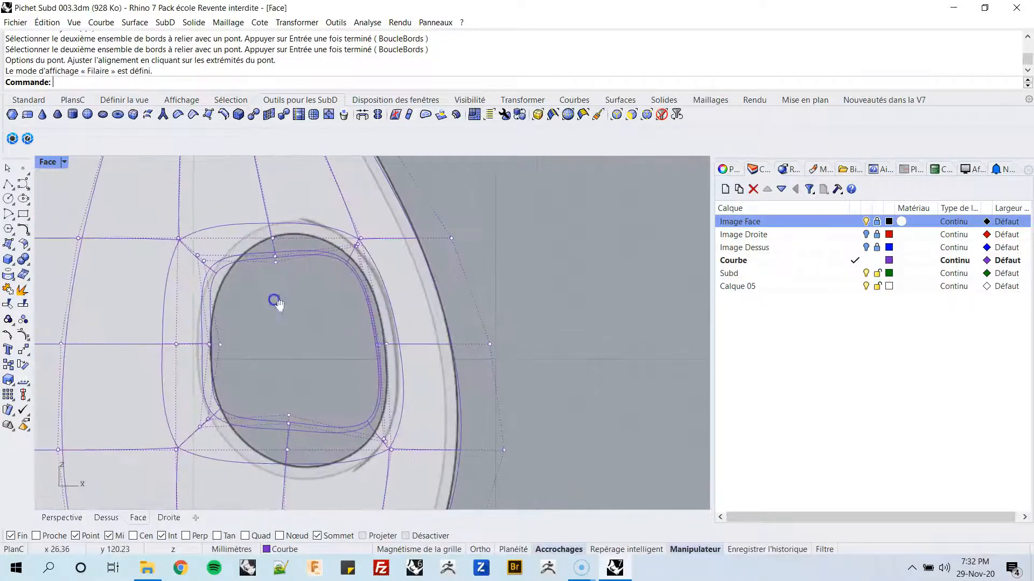
- Raise the control points at the top middle of the handle hole to follow the reference image's outline
{"action": "scroll", "coordinate": [265, 261], "scroll_direction": "down", "scroll_amount": 2}
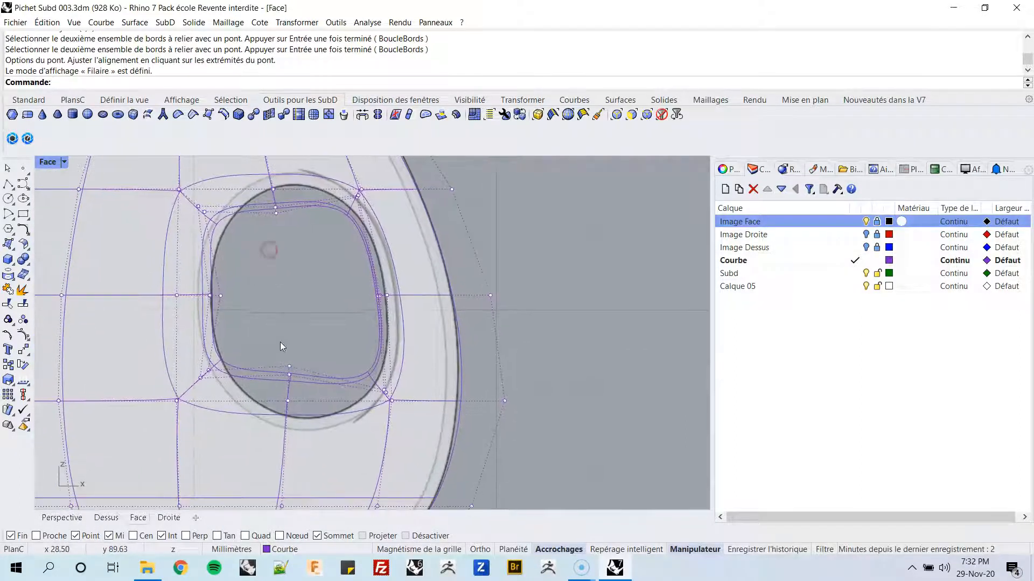
{"action": "scroll", "coordinate": [305, 277], "scroll_direction": "up", "scroll_amount": 2}
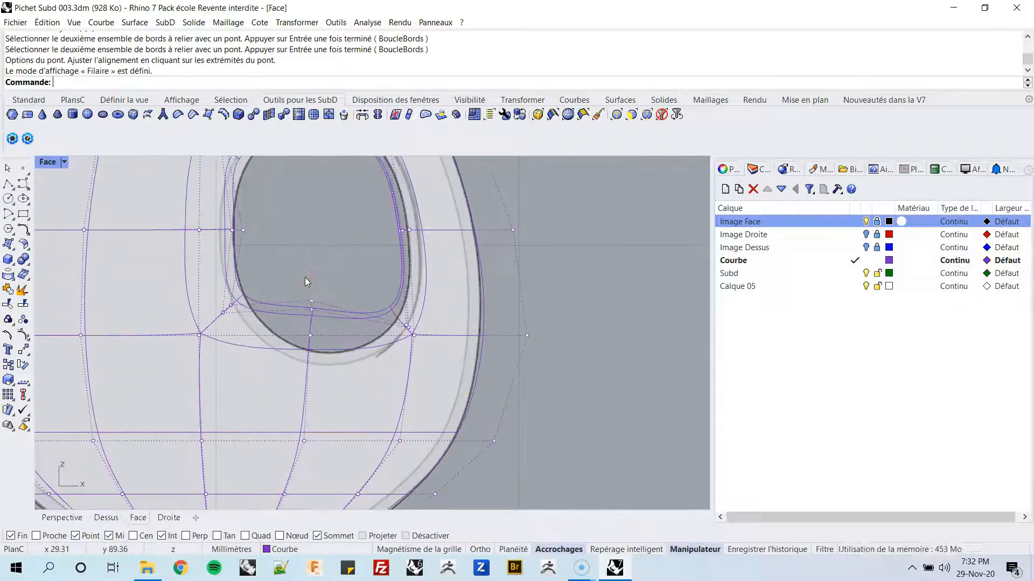
{"action": "scroll", "coordinate": [305, 277], "scroll_direction": "down", "scroll_amount": 4}
{"action": "scroll", "coordinate": [302, 260], "scroll_direction": "up", "scroll_amount": 5}
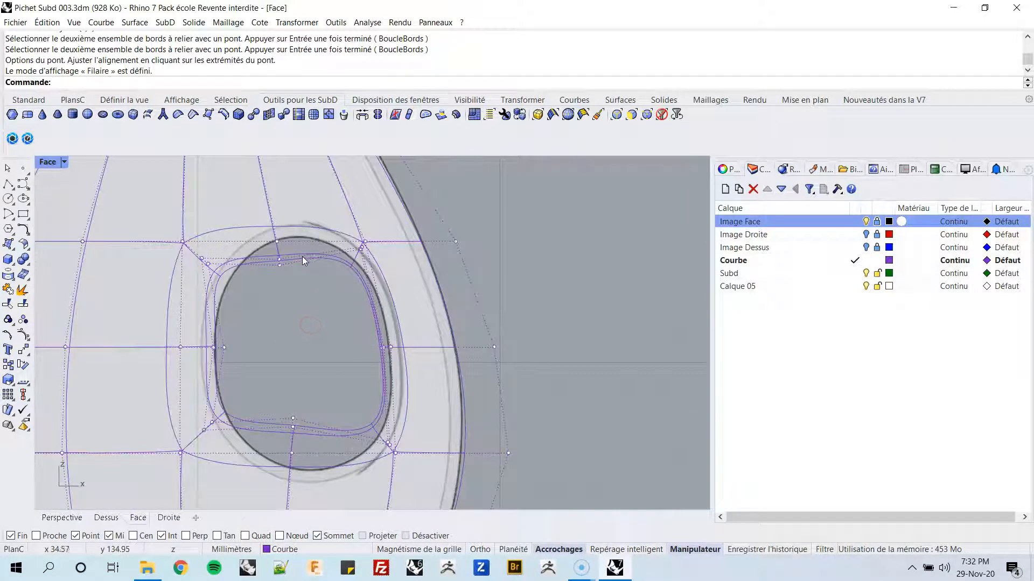
{"action": "scroll", "coordinate": [286, 278], "scroll_direction": "down", "scroll_amount": 2}
{"action": "right_click_drag", "start_coordinate": [286, 278], "coordinate": [297, 303]}
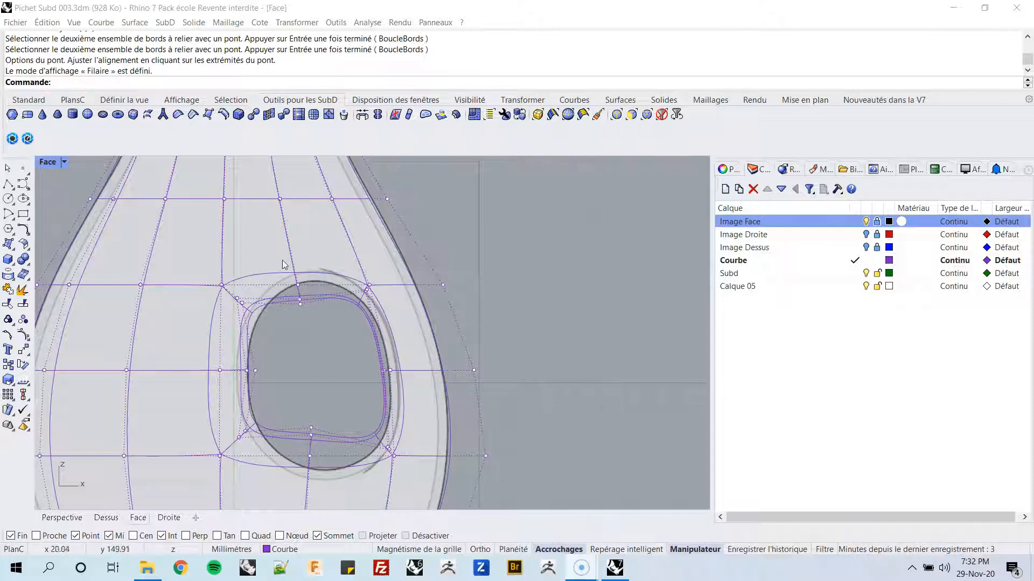
{"action": "mouse_move", "coordinate": [316, 333]}
{"action": "right_mouse_down"}
{"action": "mouse_move", "coordinate": [315, 313]}
{"action": "mouse_move", "coordinate": [315, 334]}
{"action": "right_mouse_up"}
{"action": "left_click_drag", "start_coordinate": [319, 329], "coordinate": [279, 266]}
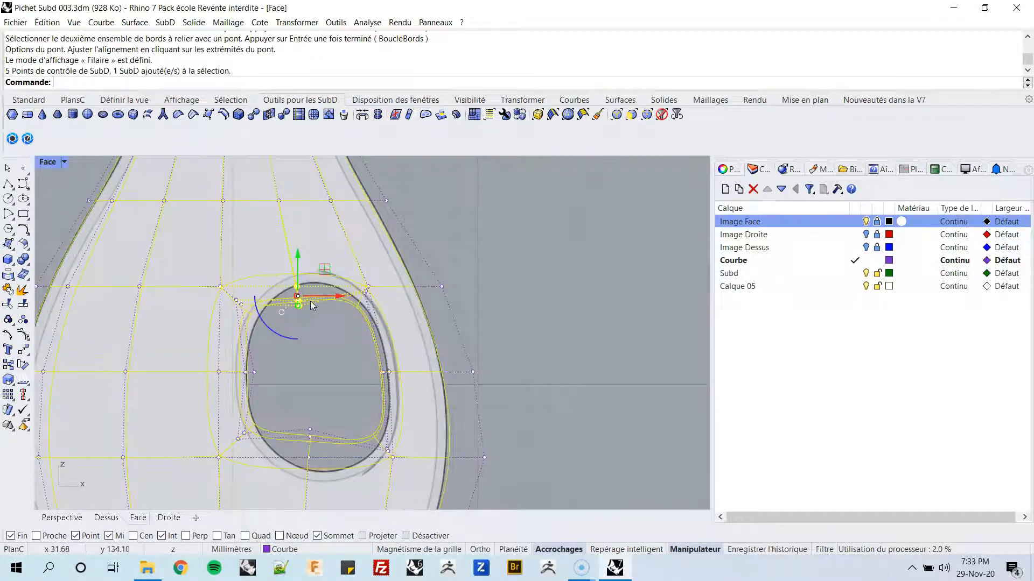
{"action": "left_click", "coordinate": [336, 361]}
{"action": "left_click_drag", "start_coordinate": [273, 263], "coordinate": [330, 247]}
{"action": "left_click", "coordinate": [278, 333]}
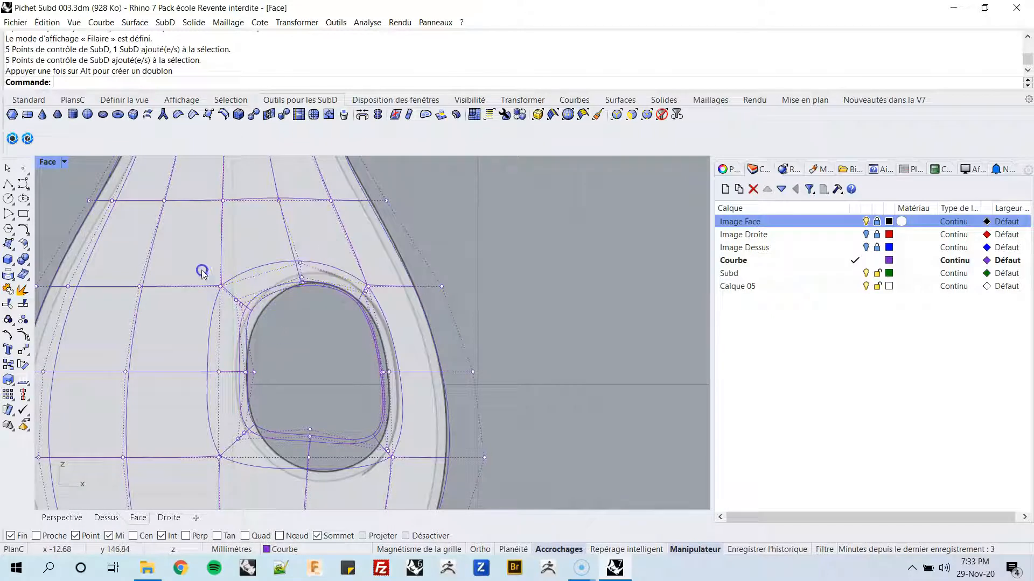
- Move the control points at the hole's upper-left corner inward to match the reference outline
{"action": "left_click_drag", "start_coordinate": [255, 315], "coordinate": [262, 318]}
{"action": "left_click_drag", "start_coordinate": [253, 268], "coordinate": [264, 275]}
{"action": "left_click", "coordinate": [316, 364]}
- Shift the control points at the middle of the hole's left side outward to the reference outline
{"action": "right_click_drag", "start_coordinate": [316, 365], "coordinate": [316, 330]}
{"action": "left_click_drag", "start_coordinate": [197, 318], "coordinate": [257, 346]}
{"action": "scroll", "coordinate": [257, 347], "scroll_direction": "up", "scroll_amount": 5}
{"action": "scroll", "coordinate": [285, 350], "scroll_direction": "down", "scroll_amount": 5}
{"action": "right_click_drag", "start_coordinate": [318, 388], "coordinate": [321, 312]}
{"action": "left_click", "coordinate": [297, 291]}
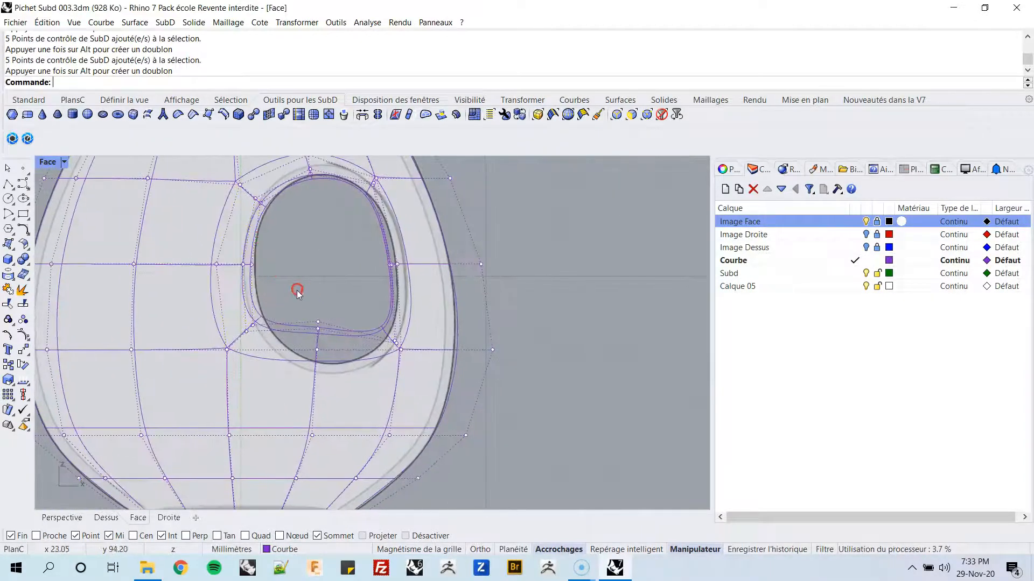
- Lower the control points at the hole's bottom middle to round its lower edge along the reference outline
{"action": "left_click_drag", "start_coordinate": [296, 296], "coordinate": [336, 366]}
{"action": "left_click_drag", "start_coordinate": [343, 308], "coordinate": [345, 367]}
{"action": "key", "text": "Escape"}
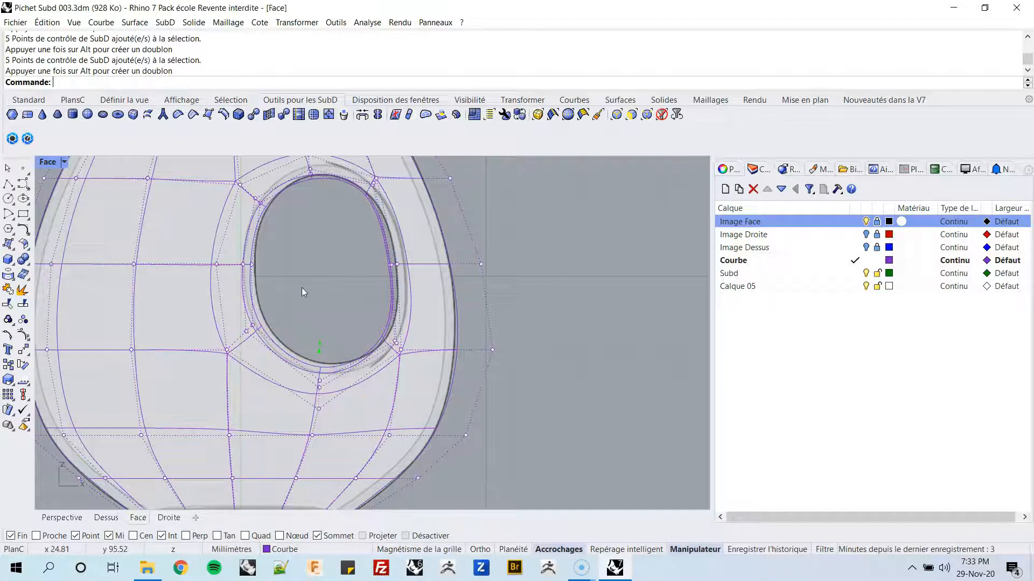
- Compare the flat and smooth SubD displays of the reshaped handle hole
{"action": "key", "text": "Tab"}
{"action": "right_click_drag", "start_coordinate": [301, 288], "coordinate": [308, 318]}
{"action": "key", "text": "Tab"}
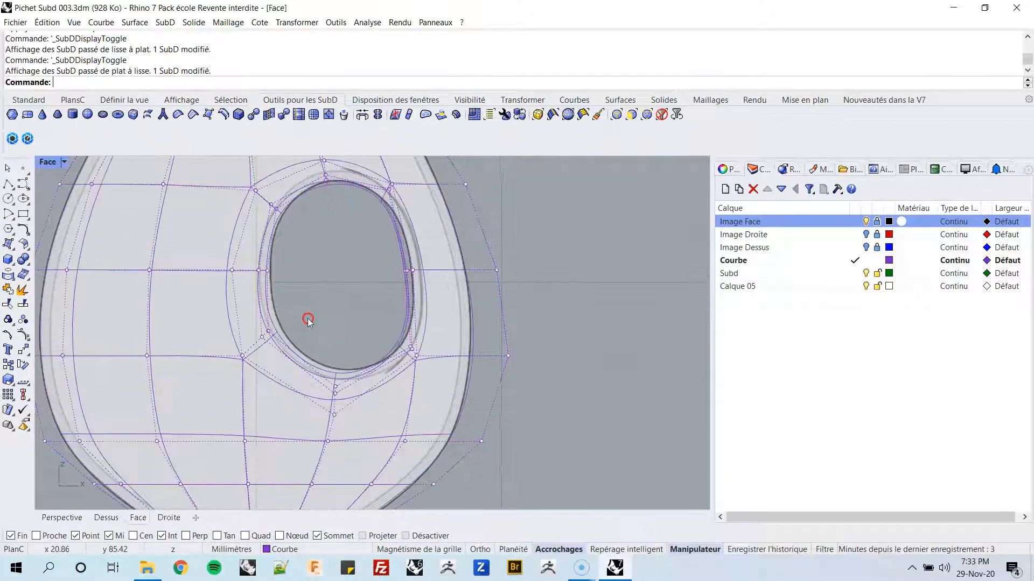
{"action": "key", "text": "Tab"}
{"action": "right_click_drag", "start_coordinate": [290, 331], "coordinate": [255, 340]}
{"action": "key", "text": "Tab"}
{"action": "key", "text": "Tab"}
{"action": "key", "text": "Tab"}
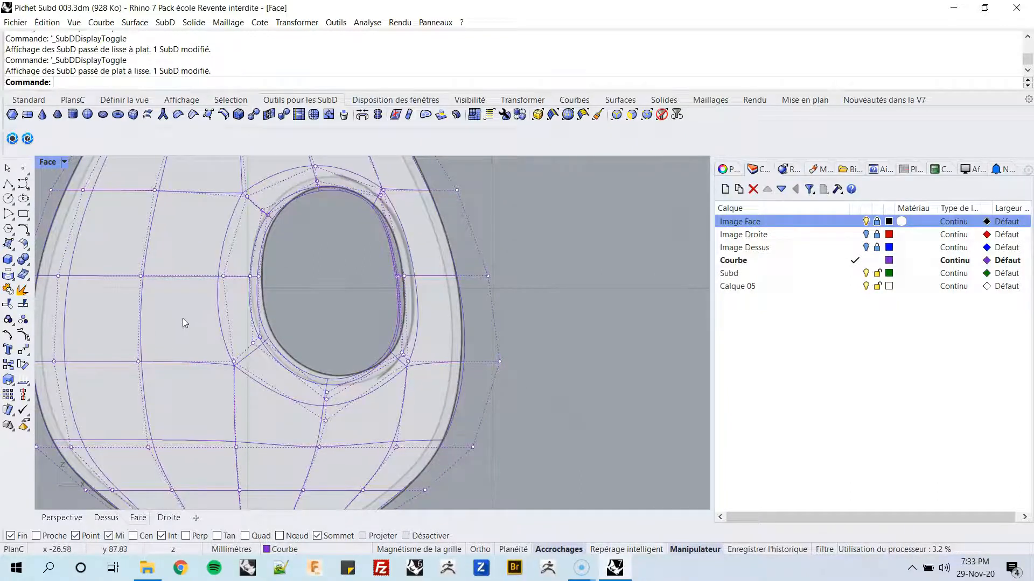
- Switch the SubD to flat display and move the hole's lower-left control points inward and slightly up
{"action": "key", "text": "Tab"}
{"action": "left_click_drag", "start_coordinate": [181, 314], "coordinate": [279, 369]}
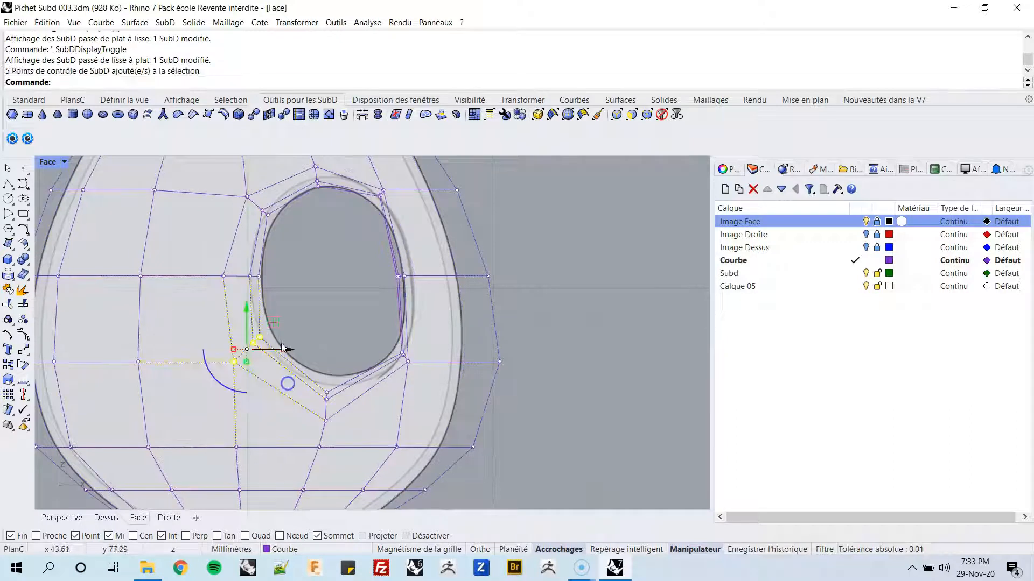
{"action": "left_click_drag", "start_coordinate": [276, 325], "coordinate": [284, 323]}
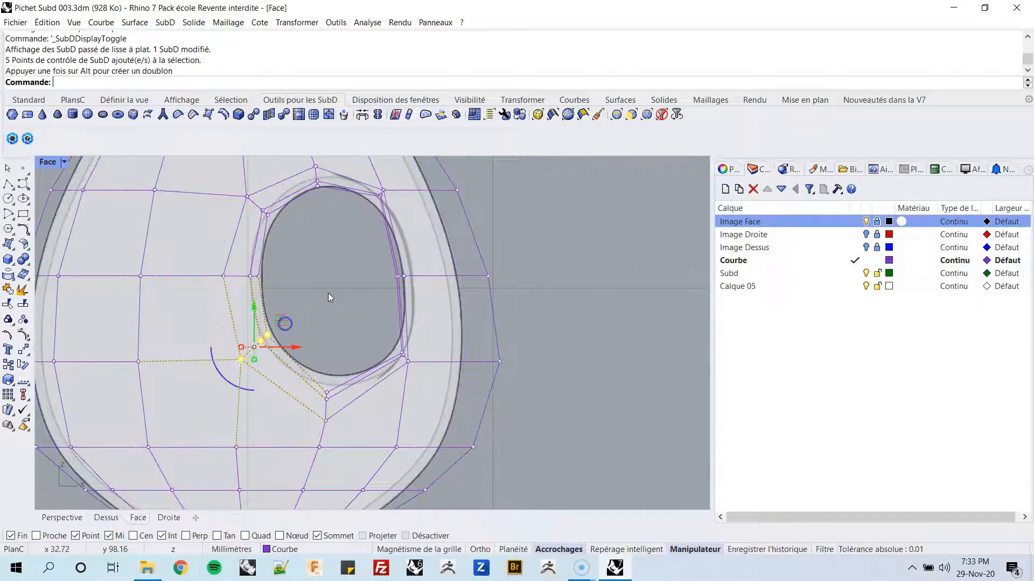
{"action": "right_click_drag", "start_coordinate": [357, 305], "coordinate": [333, 330]}
{"action": "left_click", "coordinate": [343, 290]}
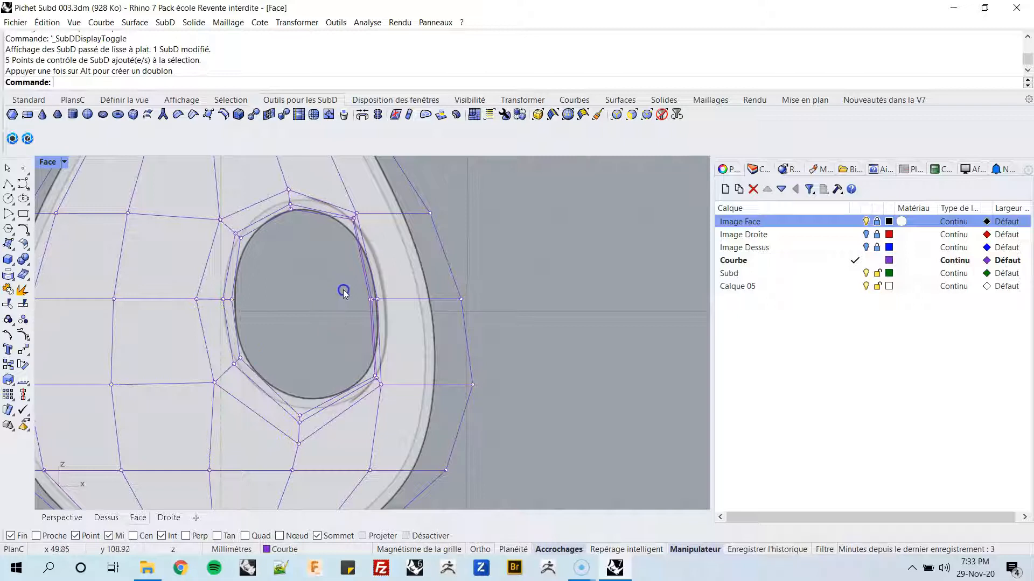
- Move the control points at the middle of the hole's right side outward and return the SubD to smooth display
{"action": "left_click_drag", "start_coordinate": [330, 281], "coordinate": [424, 298]}
{"action": "scroll", "coordinate": [352, 288], "scroll_direction": "up", "scroll_amount": 5}
{"action": "left_click", "coordinate": [355, 291]}
{"action": "key", "text": "Tab"}
- Nudge the control points at the hole's lower-right corner slightly outward along the reference outline
{"action": "right_click_drag", "start_coordinate": [329, 299], "coordinate": [319, 217]}
{"action": "right_click_drag", "start_coordinate": [325, 307], "coordinate": [334, 225]}
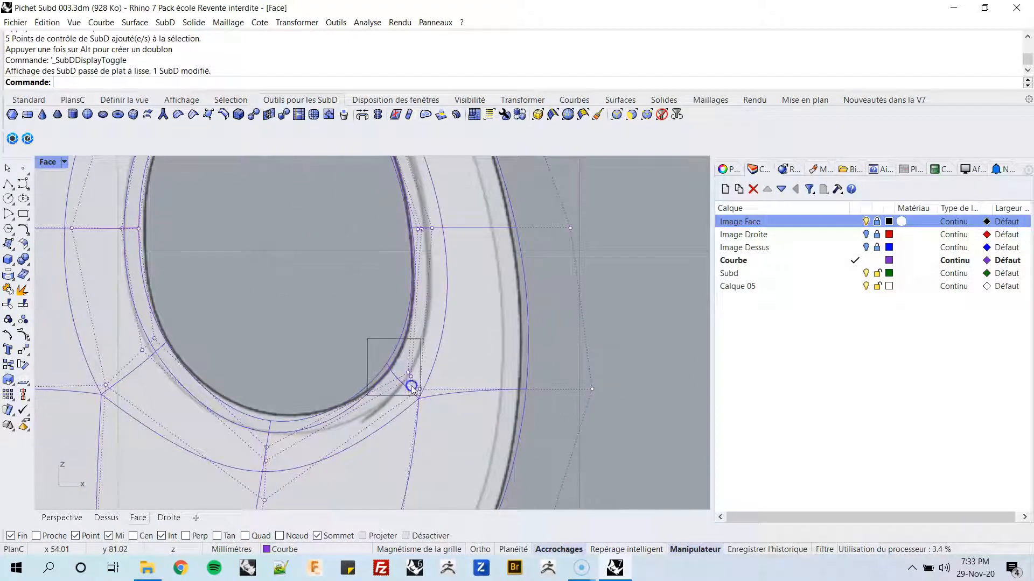
{"action": "left_click_drag", "start_coordinate": [395, 372], "coordinate": [432, 409]}
{"action": "left_click_drag", "start_coordinate": [435, 355], "coordinate": [442, 358]}
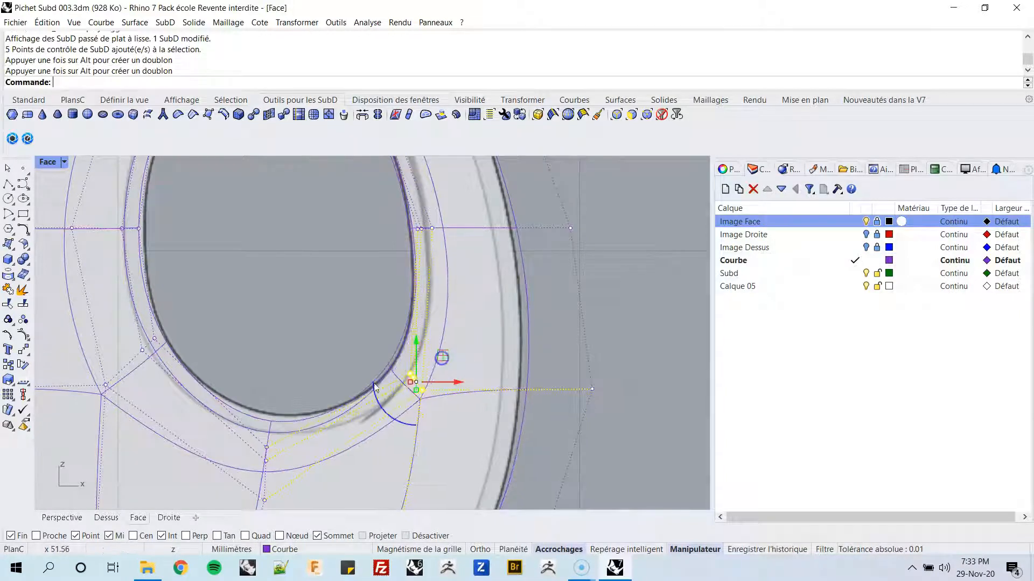
{"action": "right_click_drag", "start_coordinate": [442, 358], "coordinate": [461, 278]}
- Raise the control points at the hole's bottom middle slightly to fit the reference outline
{"action": "left_click", "coordinate": [329, 288]}
{"action": "left_click_drag", "start_coordinate": [259, 318], "coordinate": [330, 443]}
{"action": "left_click_drag", "start_coordinate": [311, 370], "coordinate": [316, 355]}
{"action": "scroll", "coordinate": [298, 285], "scroll_direction": "down", "scroll_amount": 5}
{"action": "scroll", "coordinate": [300, 285], "scroll_direction": "up", "scroll_amount": 8}
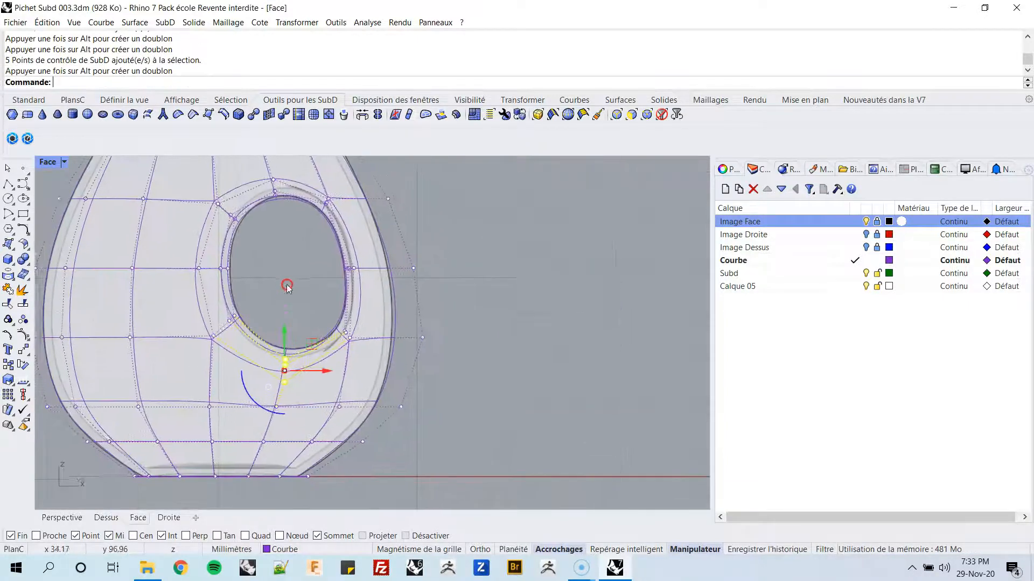
{"action": "scroll", "coordinate": [275, 295], "scroll_direction": "down", "scroll_amount": 10}
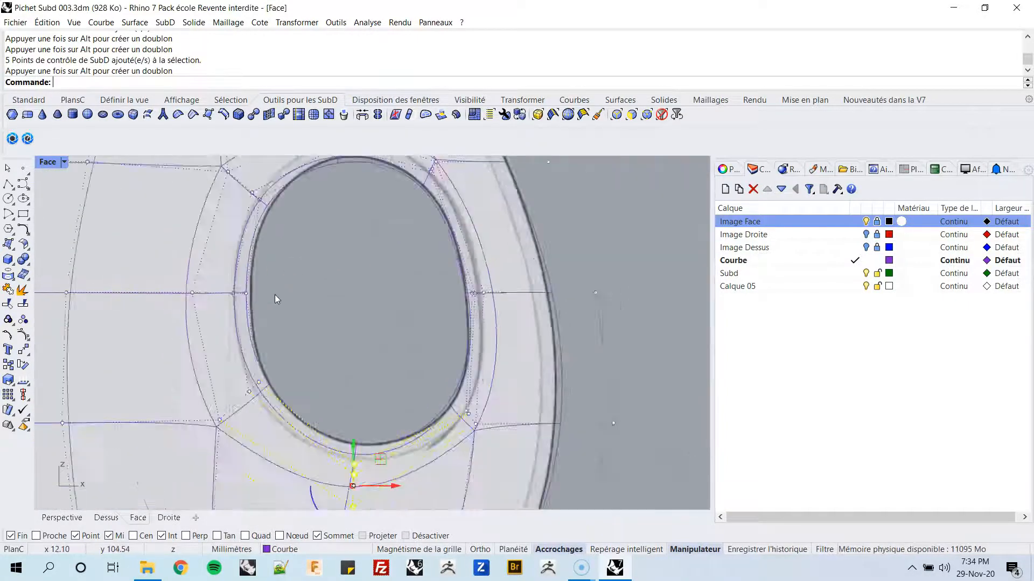
- Move the control points at the middle of the hole's left side slightly inward and set the front view to semi-transparent display
{"action": "left_click_drag", "start_coordinate": [178, 272], "coordinate": [271, 288]}
{"action": "scroll", "coordinate": [272, 304], "scroll_direction": "up", "scroll_amount": 4}
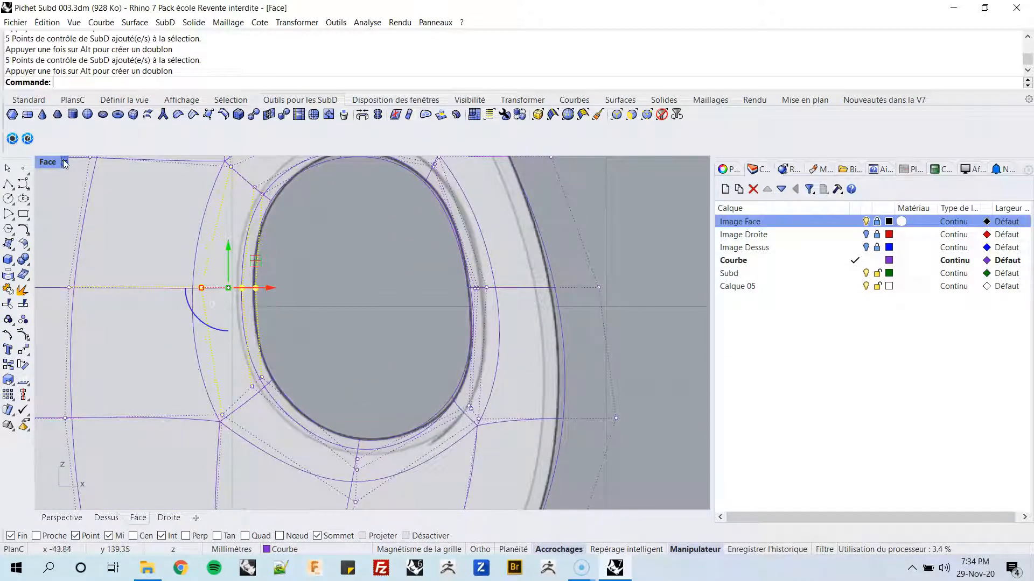
{"action": "left_click", "coordinate": [64, 162]}
{"action": "scroll", "coordinate": [348, 288], "scroll_direction": "down", "scroll_amount": 5}
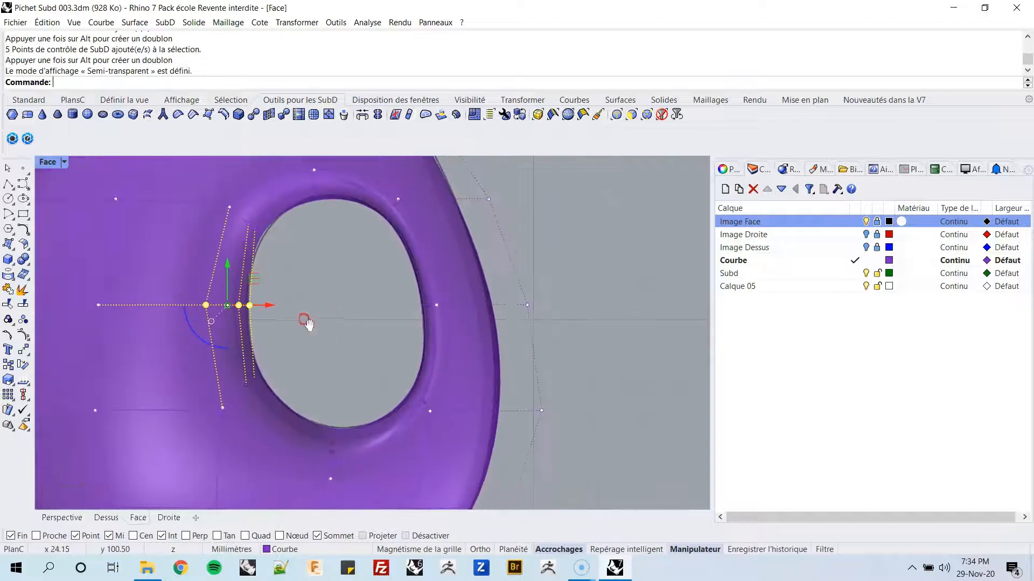
{"action": "left_click", "coordinate": [462, 318]}
{"action": "right_click_drag", "start_coordinate": [331, 317], "coordinate": [369, 323]}
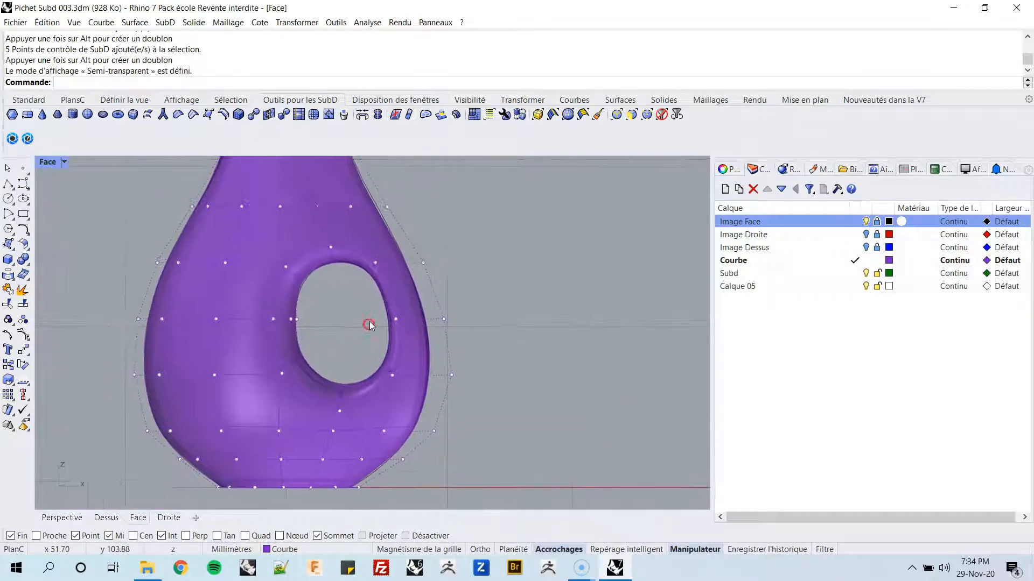
- Inspect the hole from an angle in the Perspective view and turn off the SubD's control points
{"action": "double_click", "coordinate": [49, 162]}
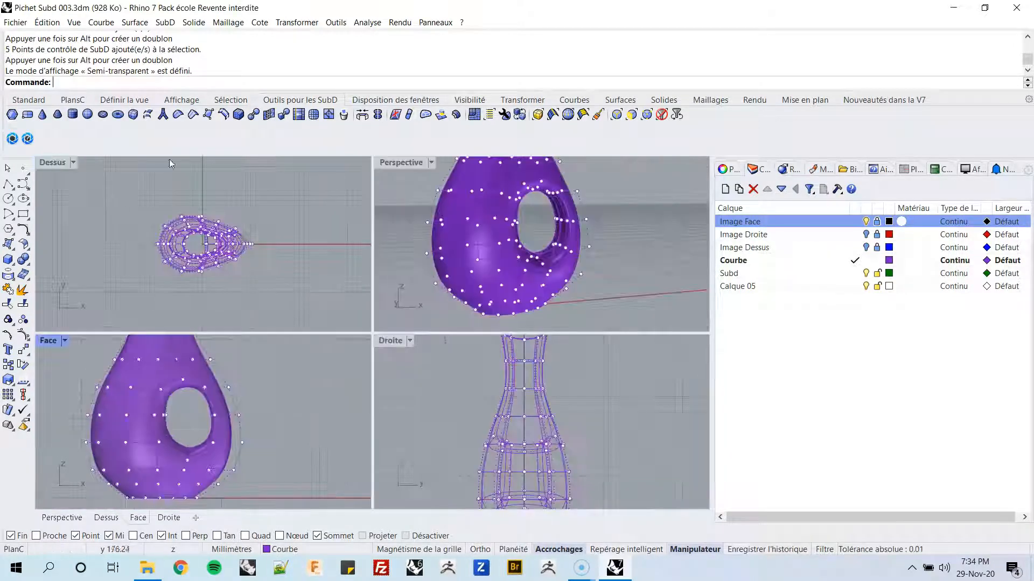
{"action": "double_click", "coordinate": [401, 163]}
{"action": "right_click_drag", "start_coordinate": [401, 161], "coordinate": [332, 373]}
{"action": "key", "text": "F11"}
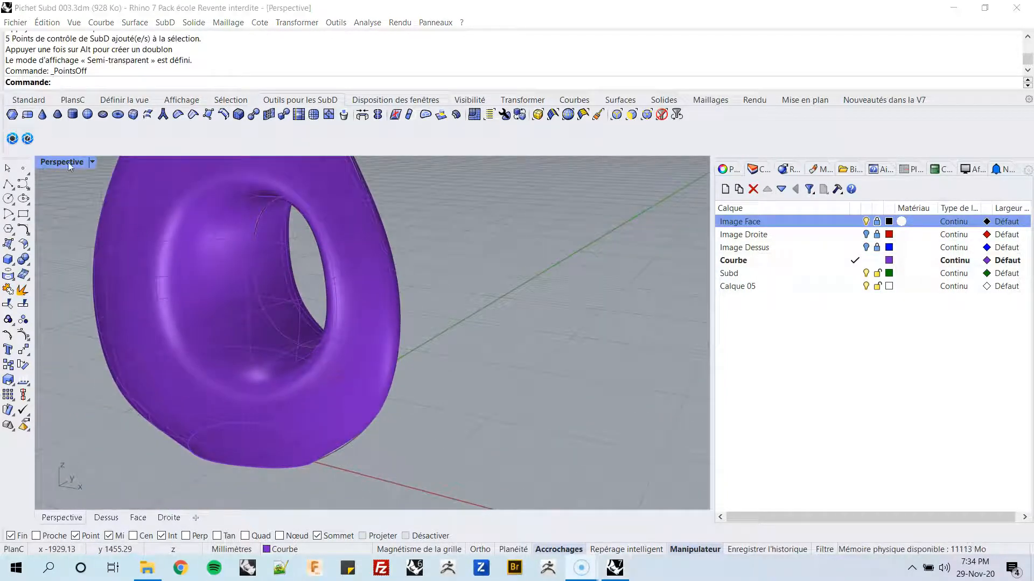
- Examine the lower part of the hole and the pitcher's outer right edge in the front view
{"action": "double_click", "coordinate": [66, 161]}
{"action": "double_click", "coordinate": [47, 340]}
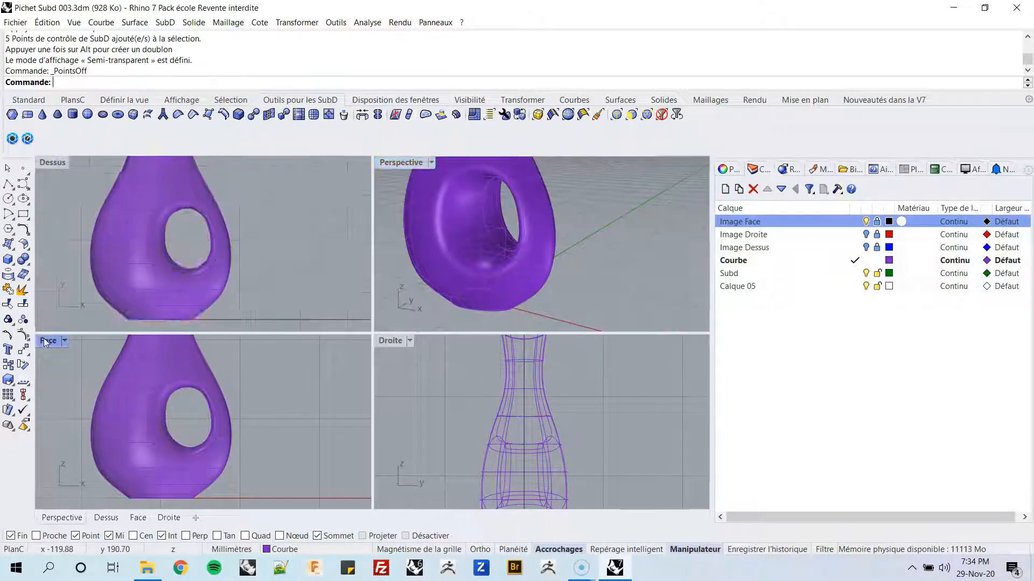
{"action": "scroll", "coordinate": [389, 373], "scroll_direction": "up", "scroll_amount": 6}
{"action": "scroll", "coordinate": [403, 308], "scroll_direction": "down", "scroll_amount": 6}
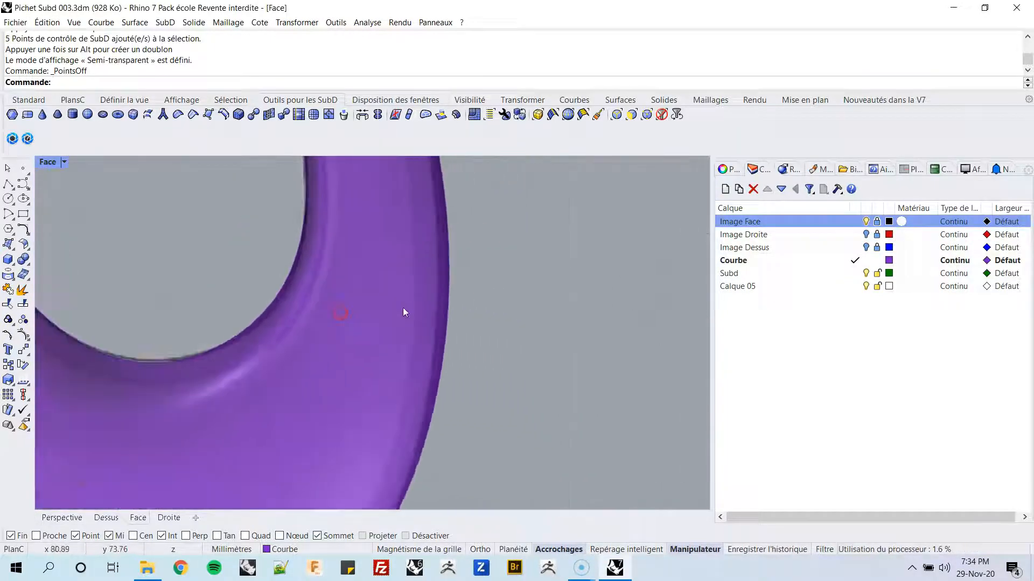
{"action": "right_click_drag", "start_coordinate": [435, 328], "coordinate": [447, 268]}
{"action": "right_click_drag", "start_coordinate": [349, 337], "coordinate": [342, 300]}
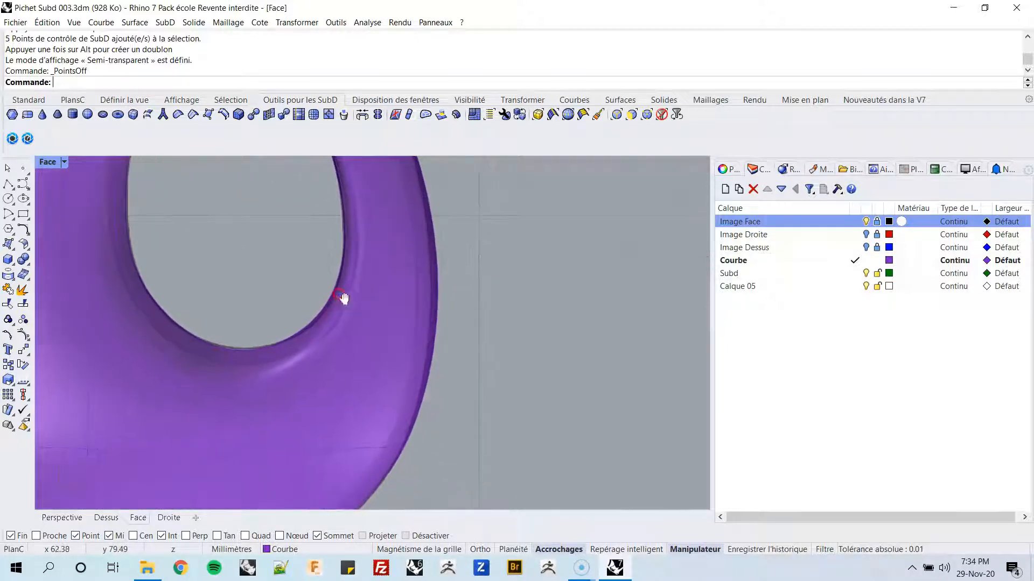
{"action": "scroll", "coordinate": [335, 299], "scroll_direction": "down", "scroll_amount": 4}
{"action": "scroll", "coordinate": [334, 299], "scroll_direction": "up", "scroll_amount": 4}
{"action": "right_click_drag", "start_coordinate": [370, 347], "coordinate": [392, 322]}
{"action": "scroll", "coordinate": [380, 324], "scroll_direction": "up", "scroll_amount": 4}
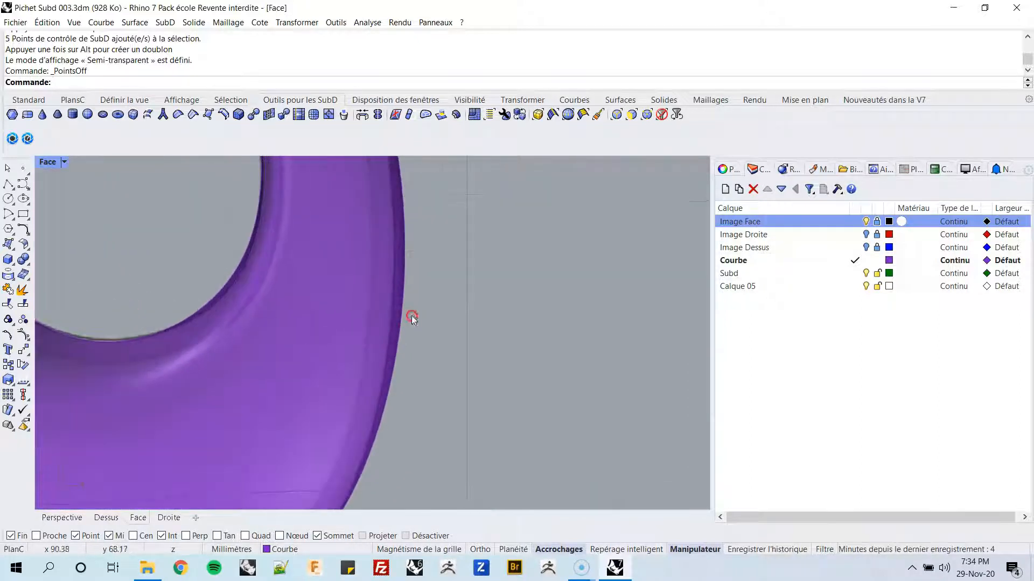
{"action": "right_click_drag", "start_coordinate": [498, 319], "coordinate": [438, 334]}
- Set the front view to wireframe display and turn on the SubD's control points
{"action": "left_click", "coordinate": [68, 161]}
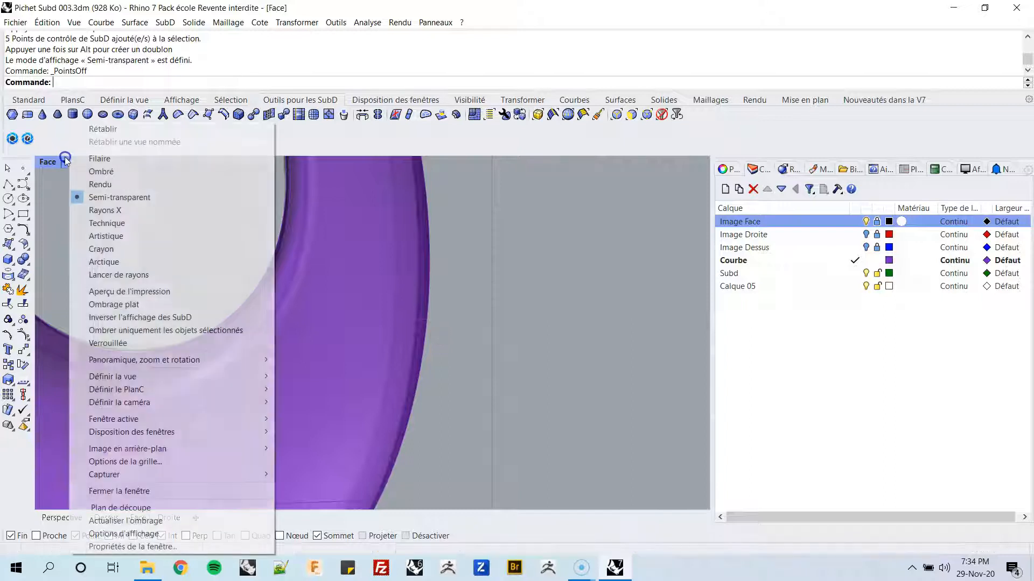
{"action": "left_click", "coordinate": [110, 159]}
{"action": "right_click_drag", "start_coordinate": [464, 306], "coordinate": [436, 331]}
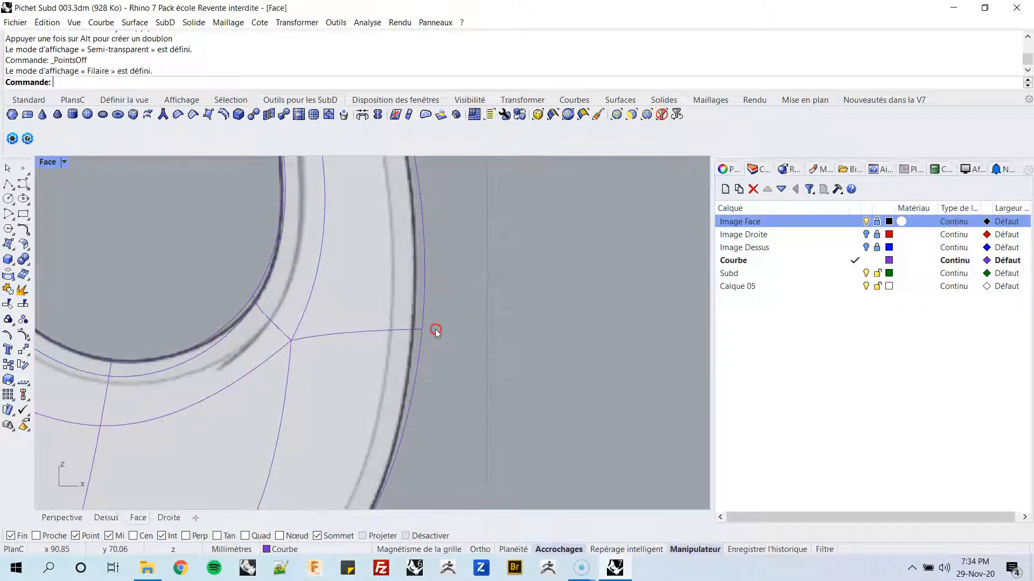
{"action": "left_click", "coordinate": [396, 334]}
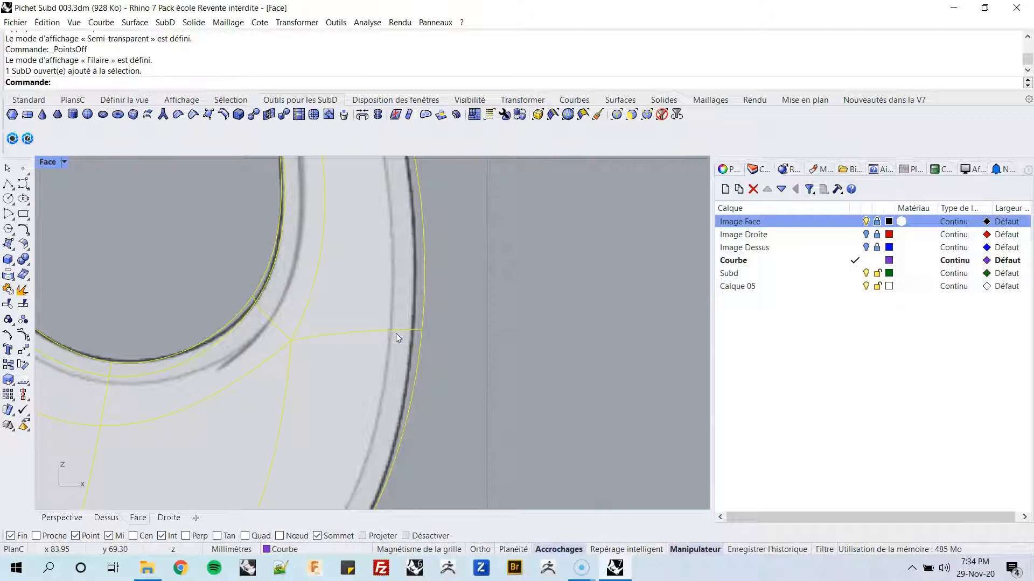
{"action": "key", "text": "F10"}
- Move the two outermost control points to the right of the hole slightly inward to fit the reference outline
{"action": "scroll", "coordinate": [396, 334], "scroll_direction": "down", "scroll_amount": 4}
{"action": "mouse_move", "coordinate": [497, 330]}
{"action": "right_mouse_down"}
{"action": "mouse_move", "coordinate": [495, 340]}
{"action": "mouse_move", "coordinate": [501, 325]}
{"action": "right_mouse_up"}
{"action": "left_click_drag", "start_coordinate": [464, 311], "coordinate": [512, 320]}
{"action": "right_click_drag", "start_coordinate": [521, 268], "coordinate": [526, 328]}
{"action": "left_click", "coordinate": [508, 266]}
{"action": "left_click_drag", "start_coordinate": [454, 242], "coordinate": [454, 244]}
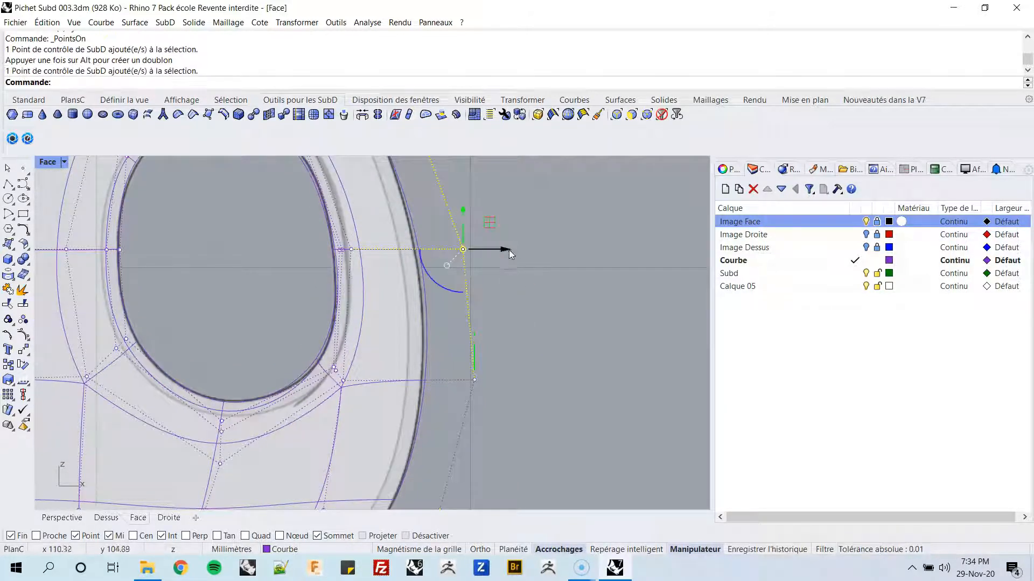
{"action": "scroll", "coordinate": [548, 281], "scroll_direction": "down", "scroll_amount": 3}
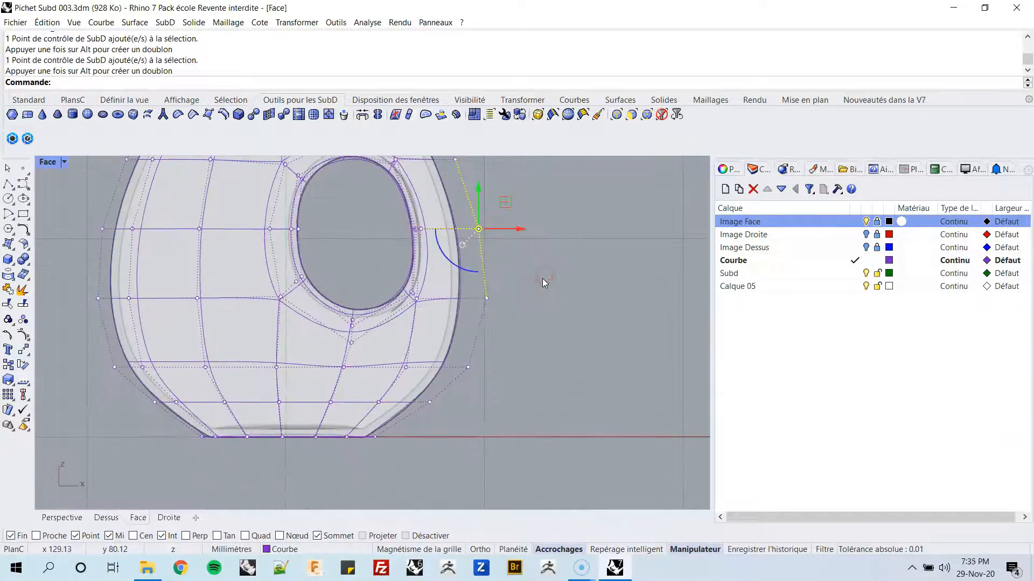
- Orbit the Perspective view to the pitcher's open base and turn off the control points
{"action": "double_click", "coordinate": [48, 162]}
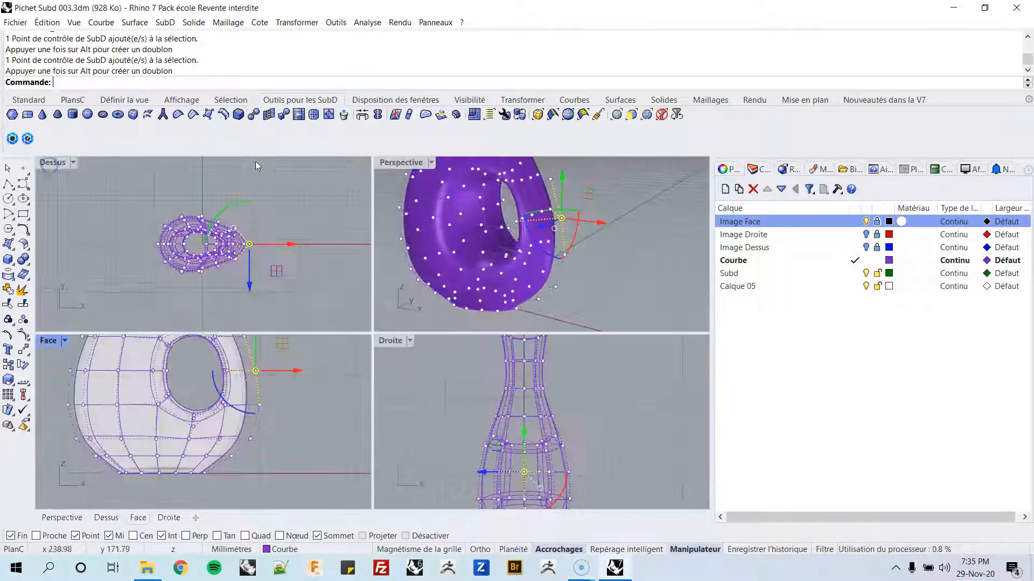
{"action": "double_click", "coordinate": [400, 159]}
{"action": "right_click_drag", "start_coordinate": [401, 159], "coordinate": [384, 345]}
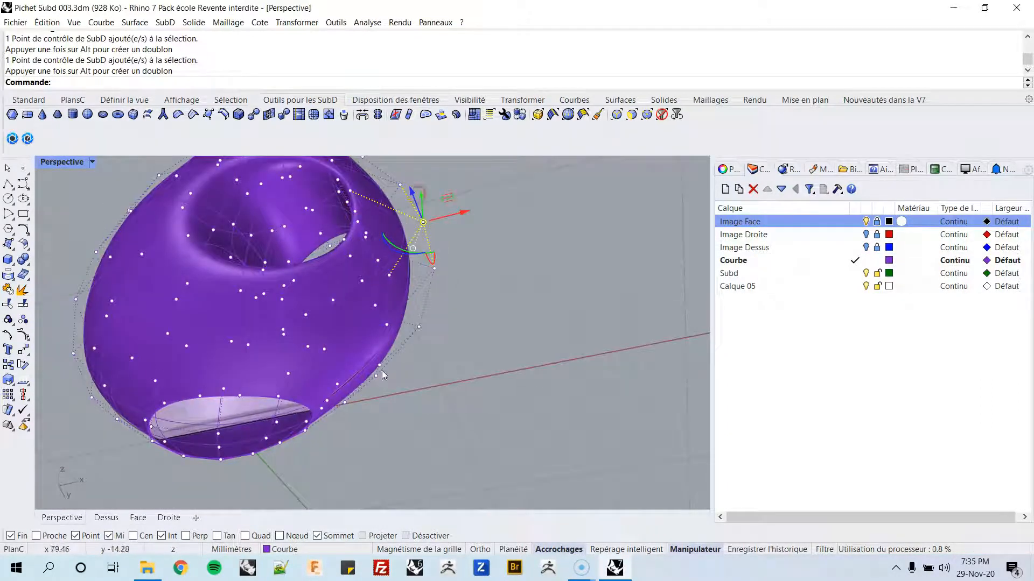
{"action": "right_click_drag", "start_coordinate": [388, 404], "coordinate": [396, 262]}
{"action": "right_click_drag", "start_coordinate": [236, 209], "coordinate": [282, 201]}
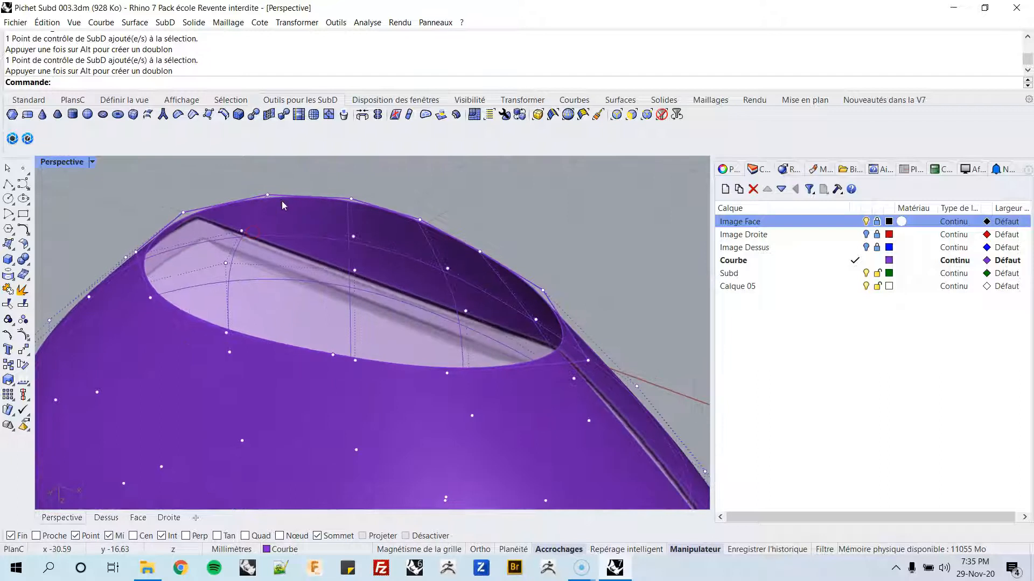
{"action": "right_click", "coordinate": [23, 335]}
{"action": "right_click_drag", "start_coordinate": [73, 274], "coordinate": [284, 221]}
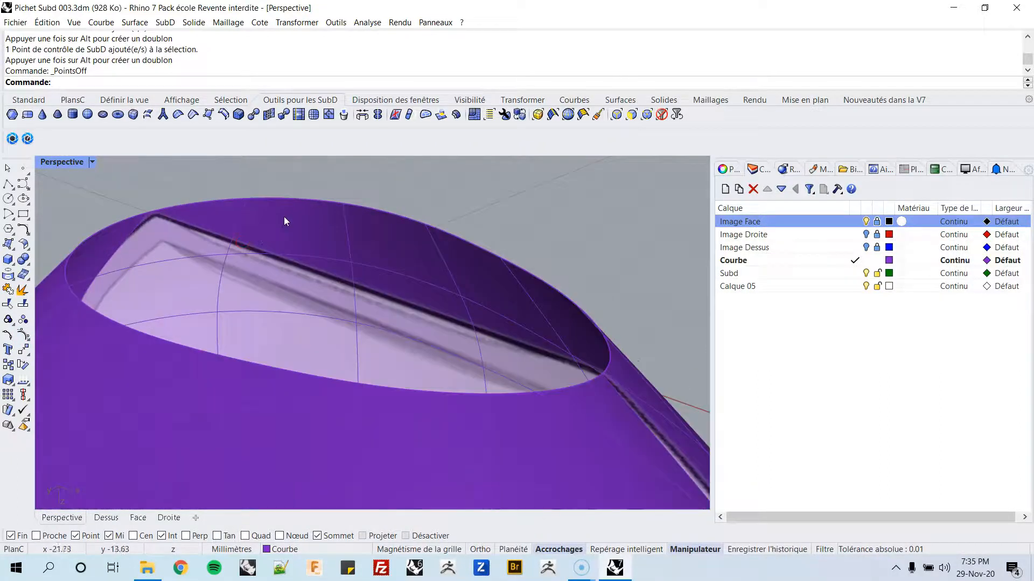
- Move the pitcher SubD from the Courbe layer to the Subd layer
{"action": "left_click", "coordinate": [287, 198]}
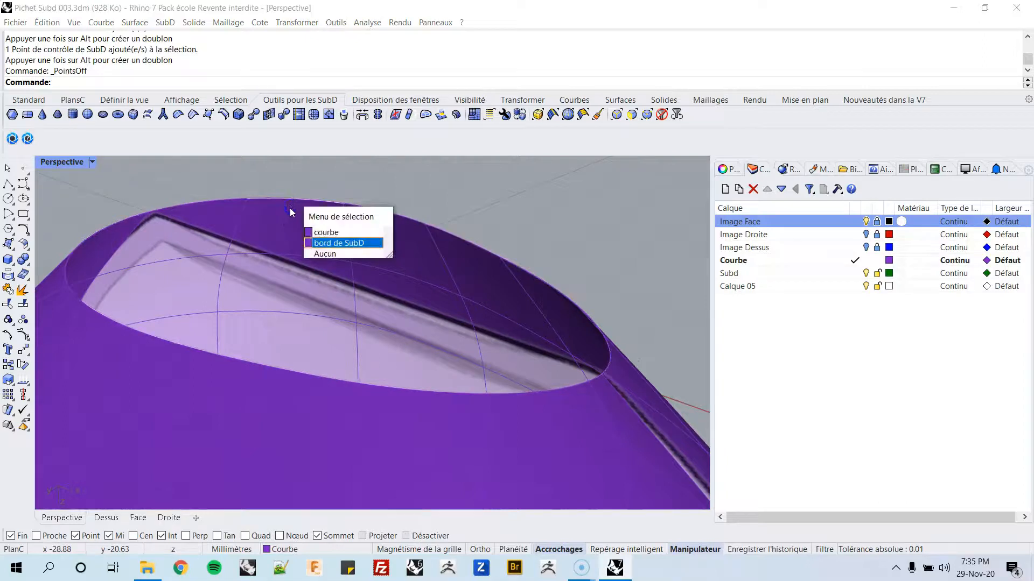
{"action": "left_click", "coordinate": [338, 243]}
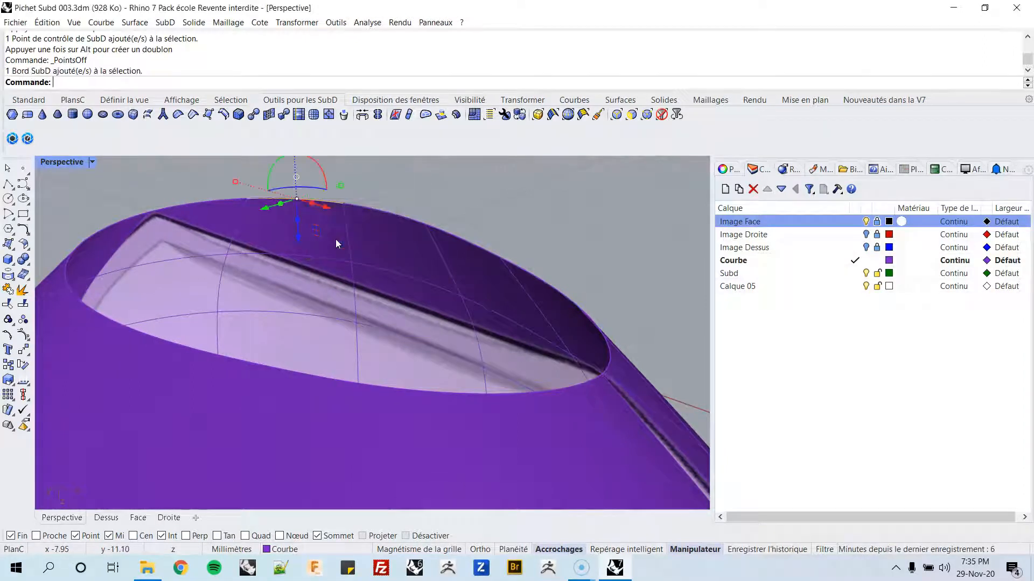
{"action": "left_click", "coordinate": [414, 222]}
{"action": "right_click_drag", "start_coordinate": [517, 230], "coordinate": [500, 248]}
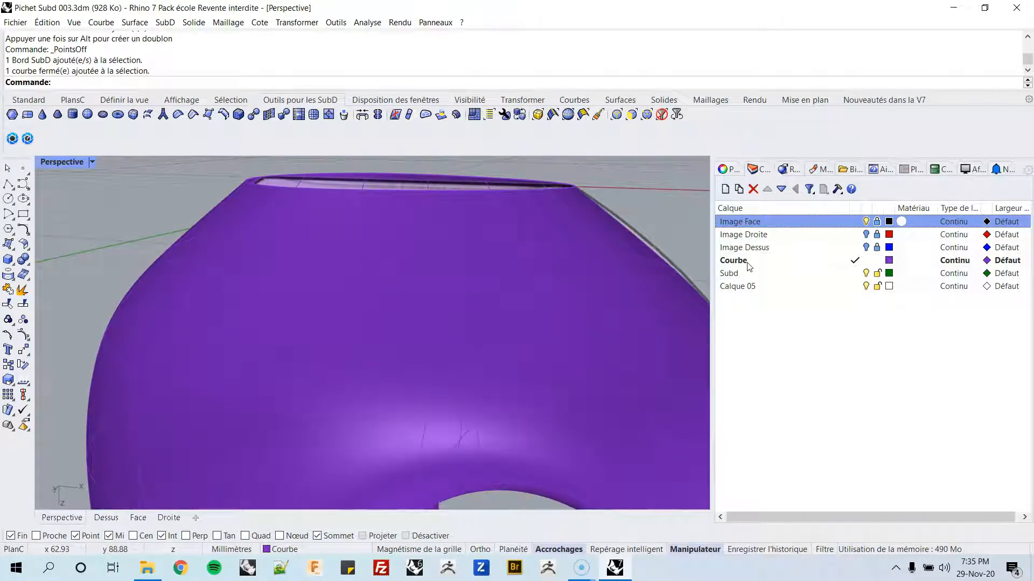
{"action": "left_click", "coordinate": [563, 313]}
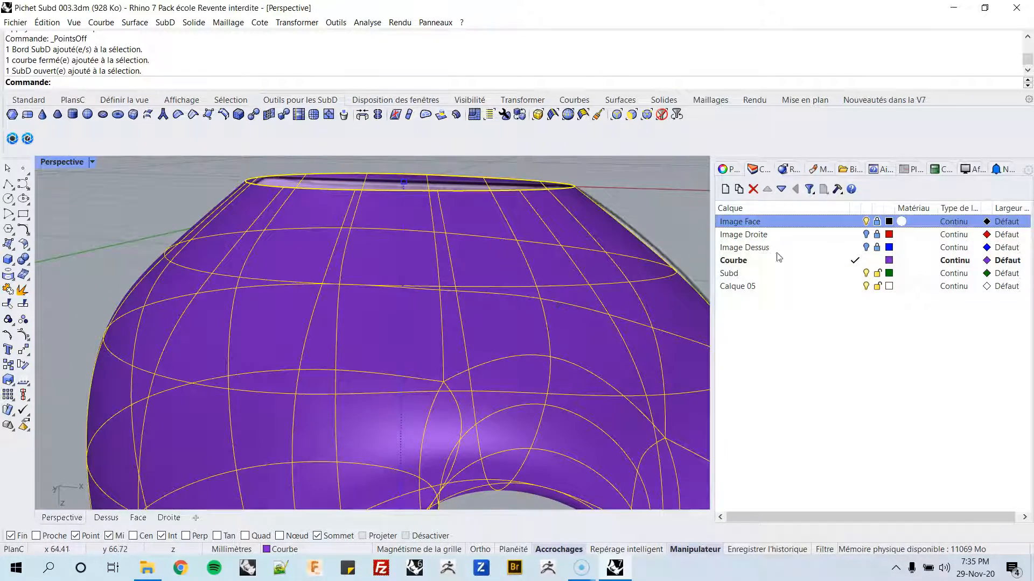
{"action": "right_click", "coordinate": [737, 274]}
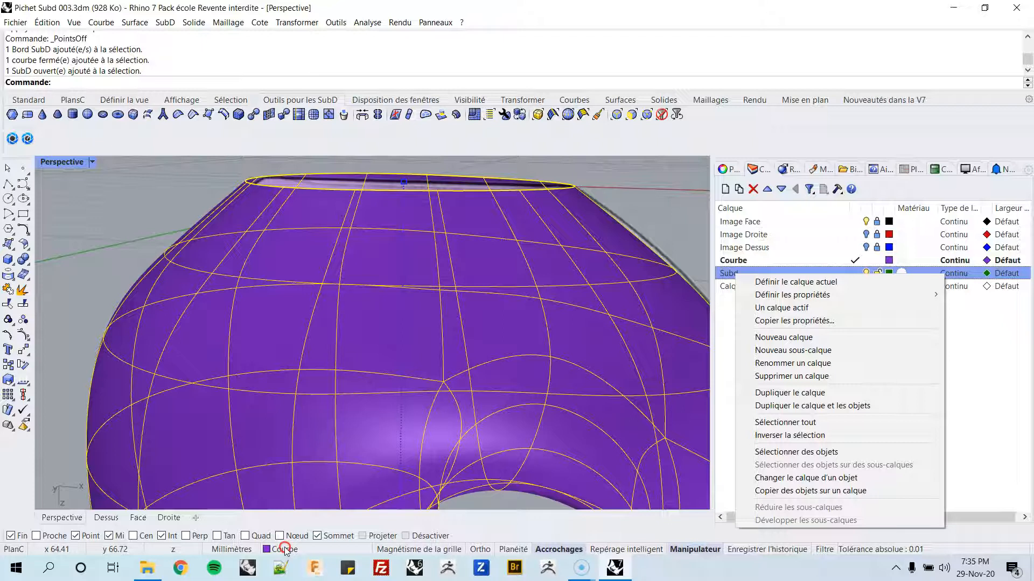
{"action": "left_click", "coordinate": [776, 479]}
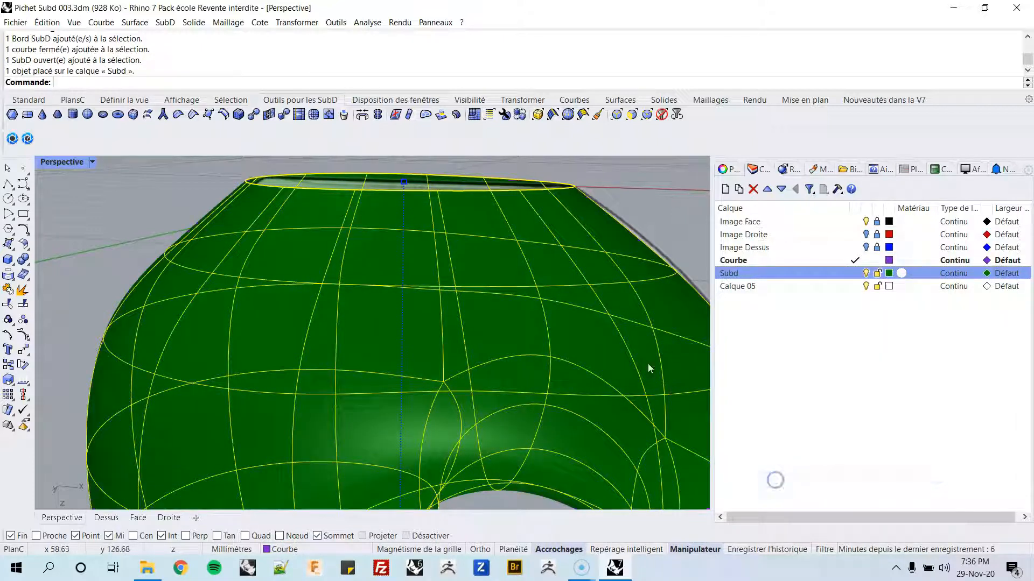
- Make the Subd layer current, hide the Courbe layer and clear the selection
{"action": "left_click", "coordinate": [856, 273]}
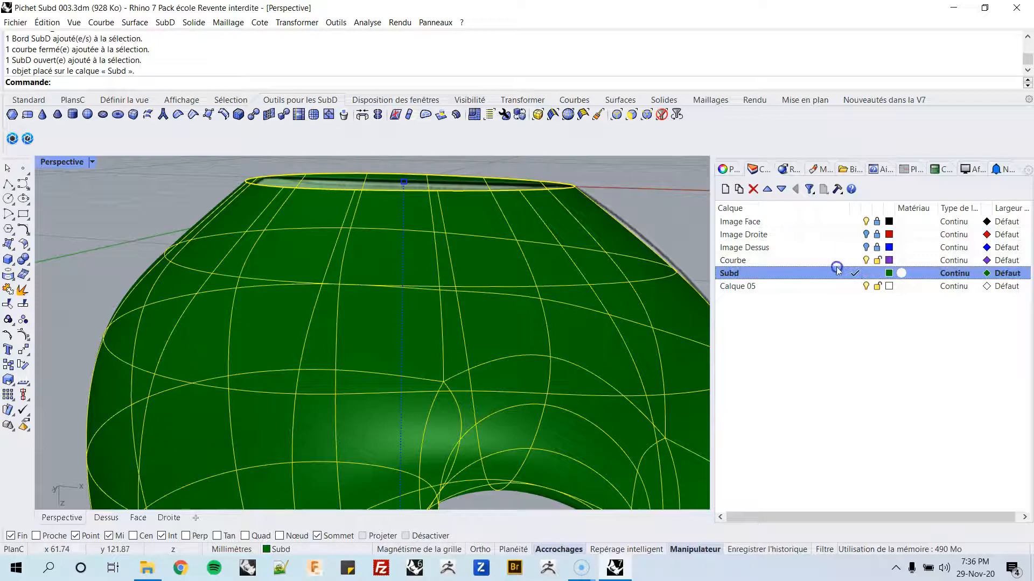
{"action": "left_click", "coordinate": [866, 261]}
{"action": "right_click_drag", "start_coordinate": [640, 223], "coordinate": [639, 266]}
{"action": "left_click", "coordinate": [656, 204]}
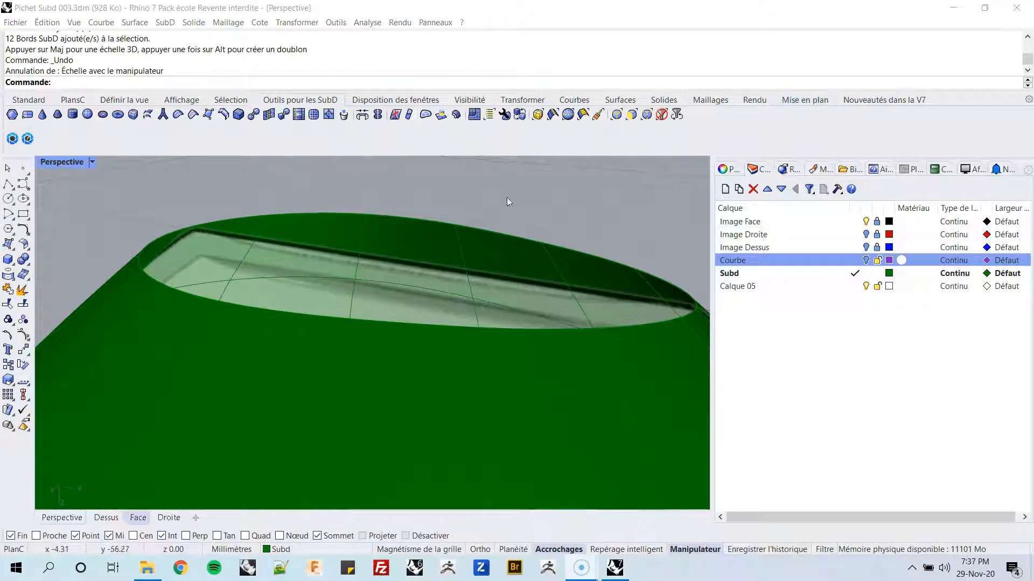
- Extrude the edge loop of the base opening inward twice by scaling it toward its centre
{"action": "double_click", "coordinate": [428, 220]}
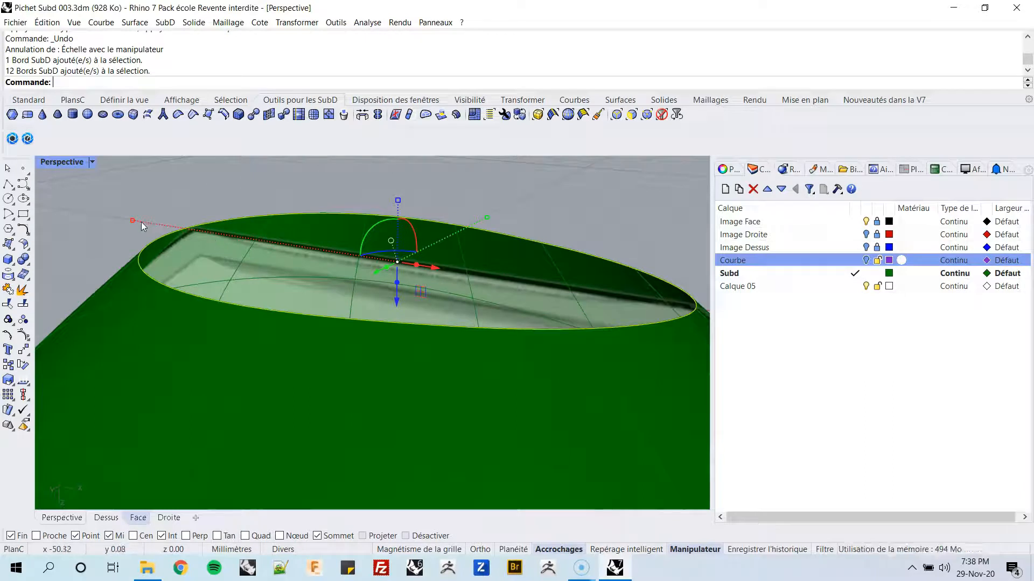
{"action": "left_click_drag", "start_coordinate": [131, 220], "coordinate": [182, 257]}
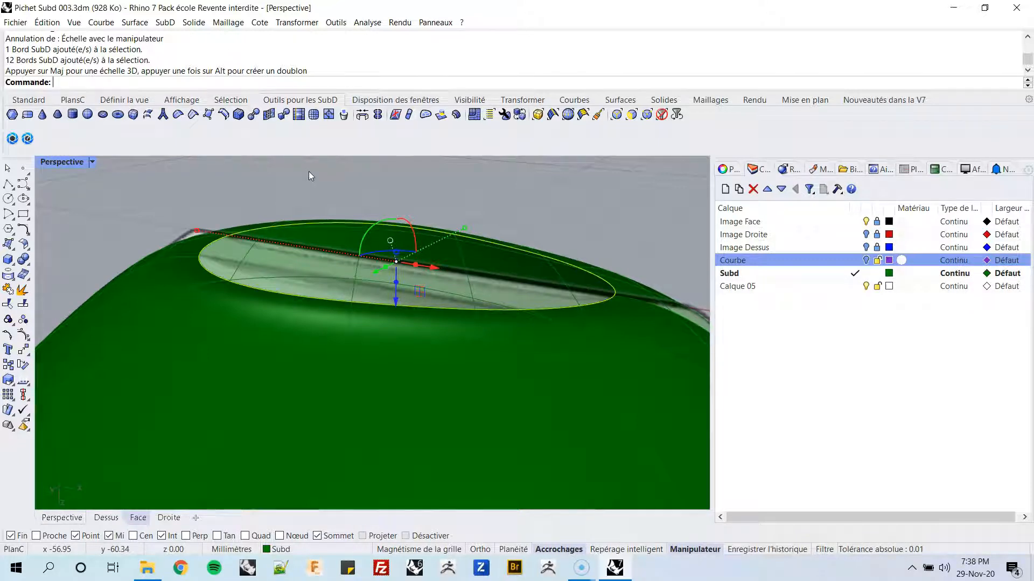
{"action": "left_click_drag", "start_coordinate": [197, 230], "coordinate": [235, 245]}
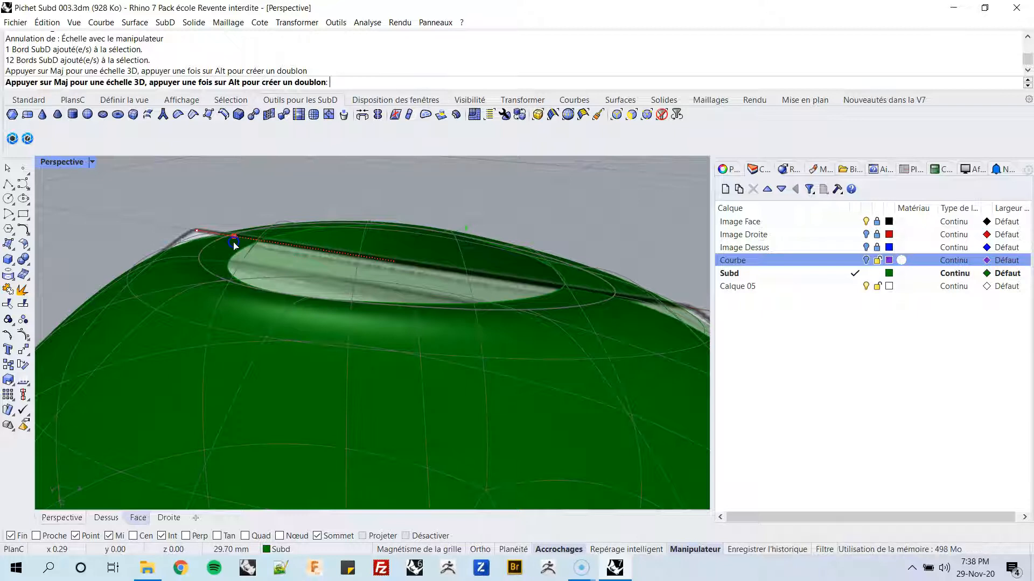
{"action": "mouse_move", "coordinate": [234, 245]}
{"action": "left_mouse_down"}
{"action": "mouse_move", "coordinate": [268, 263]}
{"action": "mouse_move", "coordinate": [228, 262]}
{"action": "left_mouse_up"}
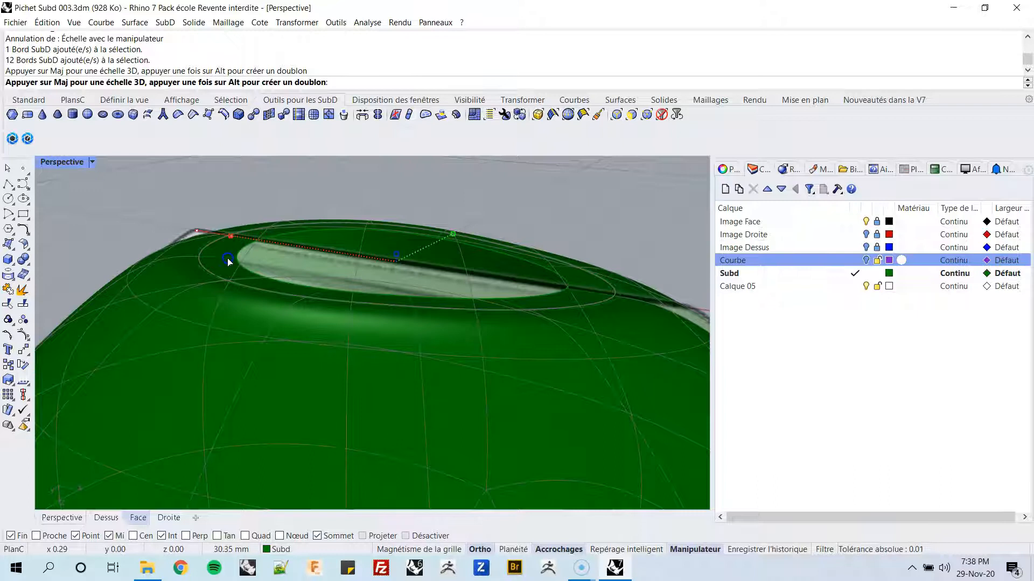
{"action": "left_click_drag", "start_coordinate": [228, 259], "coordinate": [227, 257]}
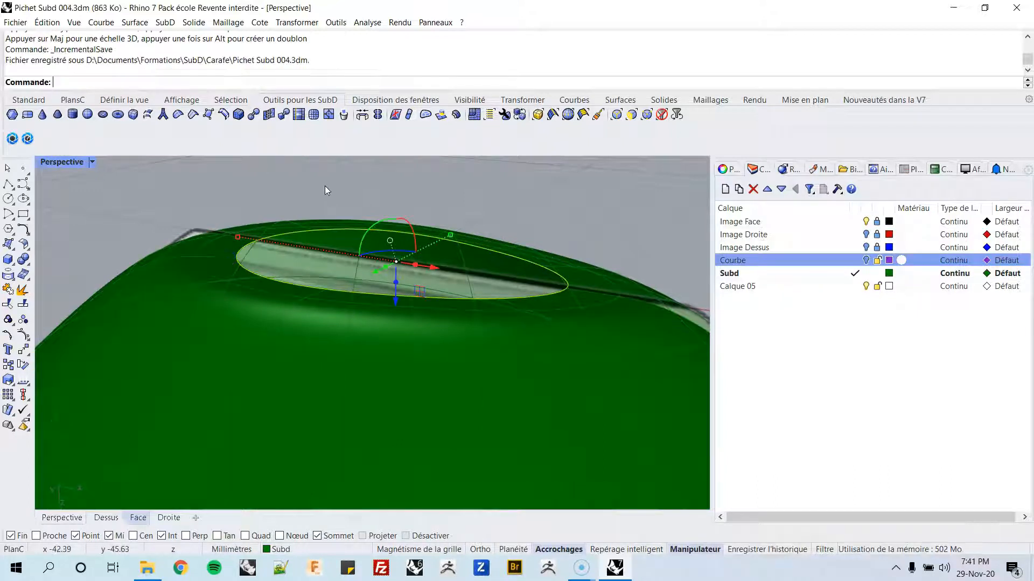
- Fill the pitcher's base opening from its boundary edge loop, using the Automatique patch style
{"action": "key", "text": "Escape"}
{"action": "right_click_drag", "start_coordinate": [325, 194], "coordinate": [326, 267]}
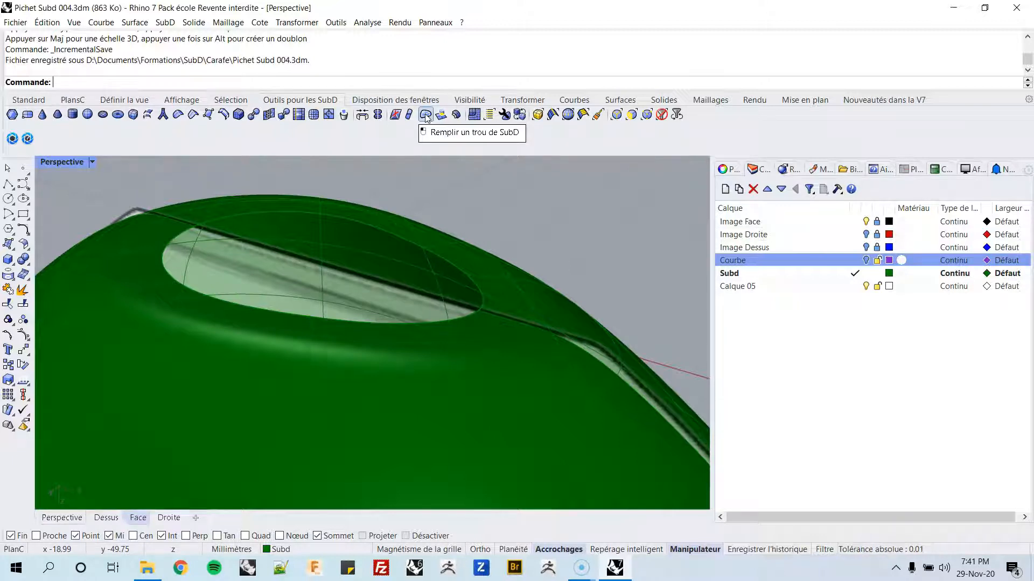
{"action": "right_click_drag", "start_coordinate": [422, 182], "coordinate": [339, 238]}
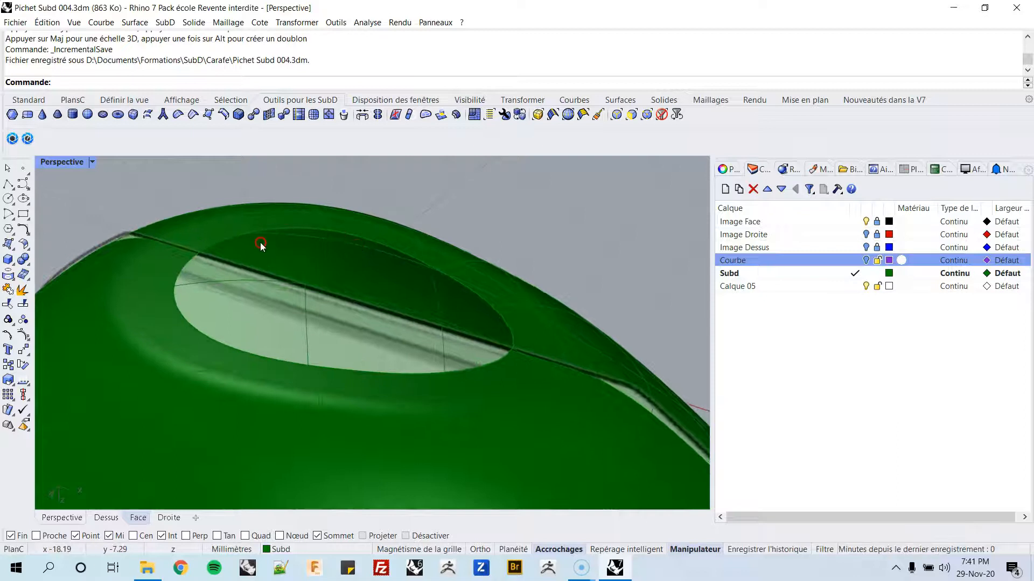
{"action": "mouse_move", "coordinate": [295, 280]}
{"action": "right_mouse_down"}
{"action": "mouse_move", "coordinate": [279, 283]}
{"action": "mouse_move", "coordinate": [302, 280]}
{"action": "right_mouse_up"}
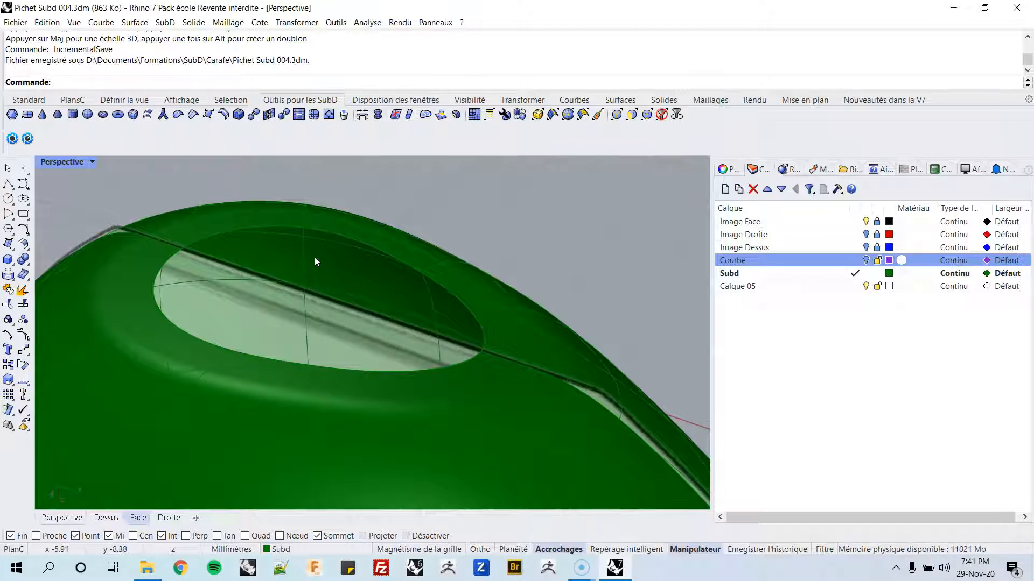
{"action": "left_click", "coordinate": [426, 114]}
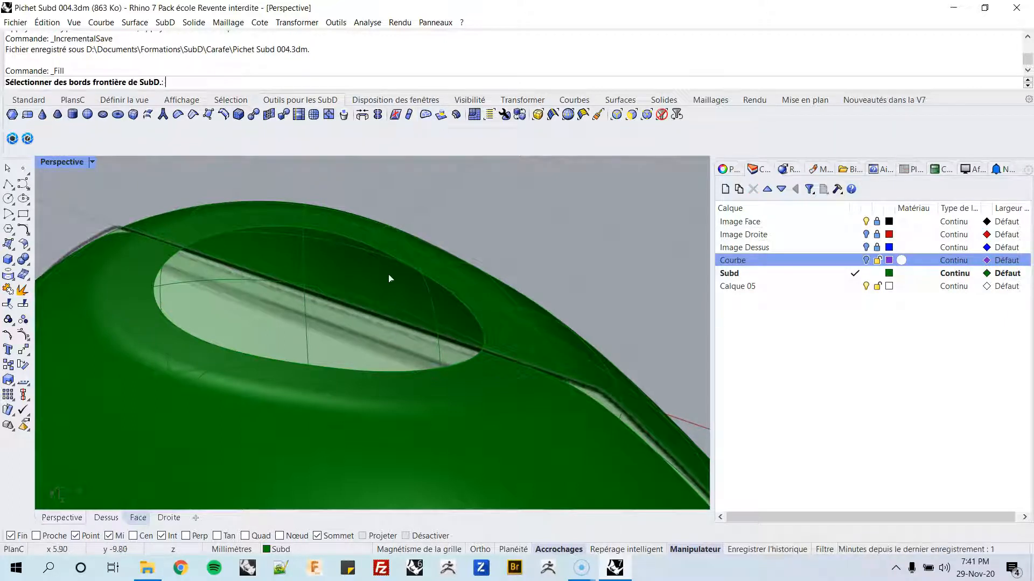
{"action": "left_click", "coordinate": [337, 239]}
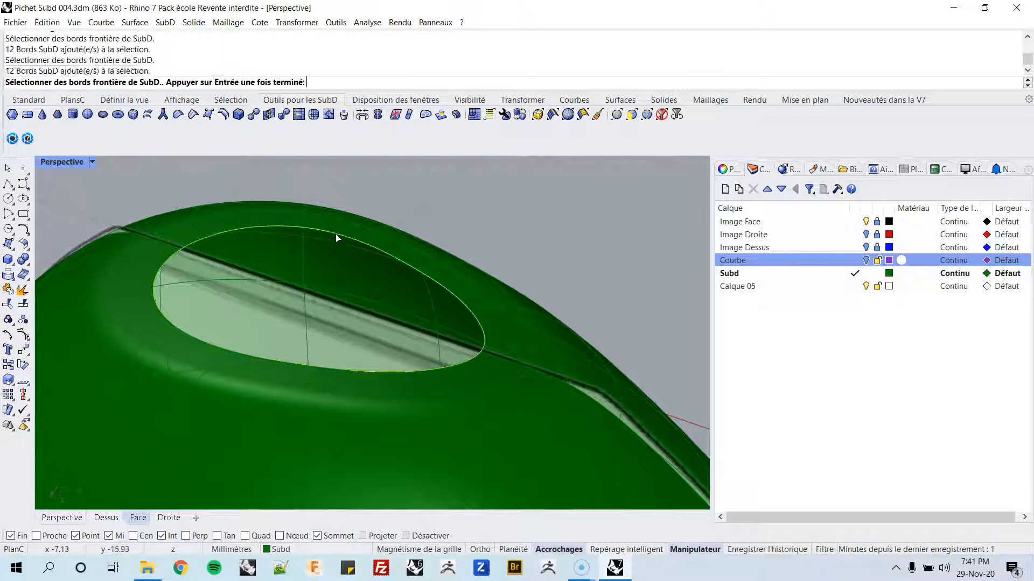
{"action": "key", "text": "Return"}
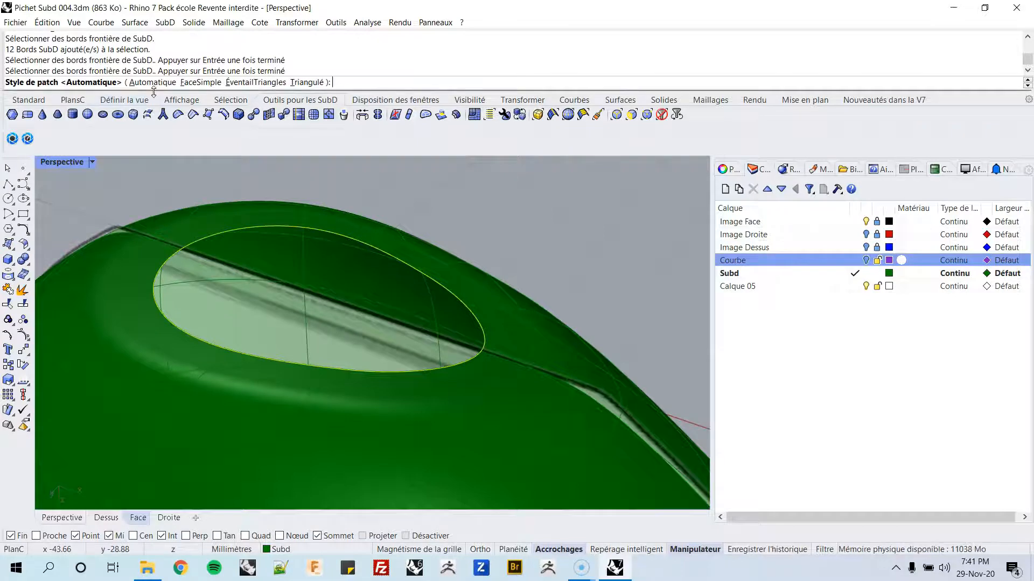
{"action": "key", "text": "Return"}
- Examine the filled base and its surface transitions up close from several angles
{"action": "scroll", "coordinate": [269, 286], "scroll_direction": "down", "scroll_amount": 5}
{"action": "right_click_drag", "start_coordinate": [270, 286], "coordinate": [221, 330]}
{"action": "scroll", "coordinate": [276, 319], "scroll_direction": "up", "scroll_amount": 6}
{"action": "scroll", "coordinate": [275, 318], "scroll_direction": "down", "scroll_amount": 3}
{"action": "scroll", "coordinate": [285, 314], "scroll_direction": "up", "scroll_amount": 3}
{"action": "scroll", "coordinate": [285, 315], "scroll_direction": "up", "scroll_amount": 2}
{"action": "right_click_drag", "start_coordinate": [286, 314], "coordinate": [267, 303]}
{"action": "scroll", "coordinate": [330, 260], "scroll_direction": "down", "scroll_amount": 3}
{"action": "right_click_drag", "start_coordinate": [335, 273], "coordinate": [328, 295]}
{"action": "mouse_move", "coordinate": [409, 274]}
{"action": "right_mouse_down"}
{"action": "mouse_move", "coordinate": [378, 258]}
{"action": "mouse_move", "coordinate": [283, 312]}
{"action": "right_mouse_up"}
{"action": "scroll", "coordinate": [328, 263], "scroll_direction": "up", "scroll_amount": 3}
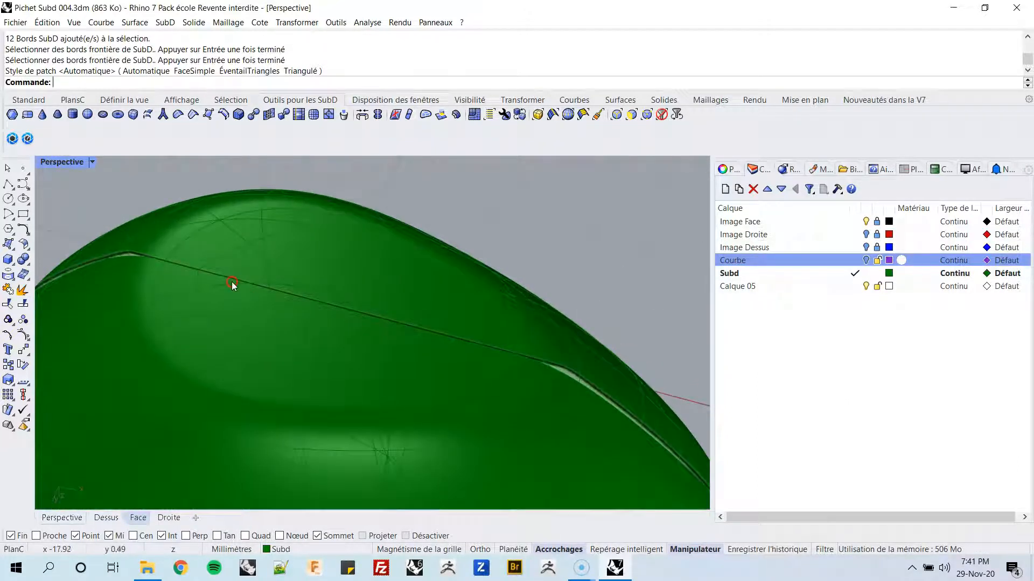
- Select all the SubD faces that make up the flat base, both the outer ring and the central patch
{"action": "left_click", "coordinate": [189, 296], "text": "ctrl+shift"}
{"action": "left_click", "coordinate": [209, 251], "text": "ctrl+shift"}
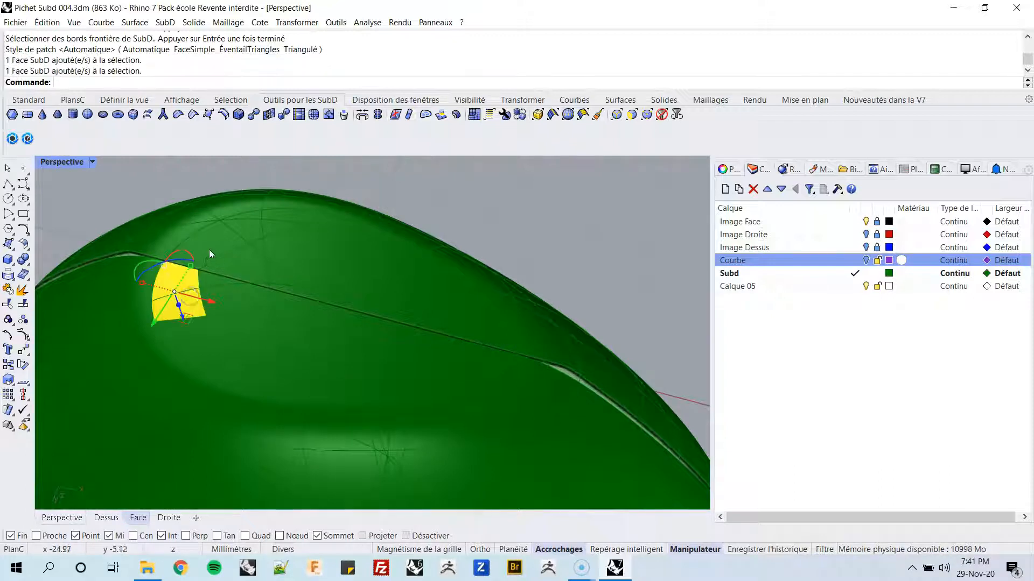
{"action": "left_click", "coordinate": [256, 226], "text": "ctrl+shift"}
{"action": "left_click", "coordinate": [339, 225], "text": "ctrl+shift"}
{"action": "right_click_drag", "start_coordinate": [339, 226], "coordinate": [373, 237]}
{"action": "right_click_drag", "start_coordinate": [382, 272], "coordinate": [351, 354]}
{"action": "left_click", "coordinate": [350, 341], "text": "ctrl+shift"}
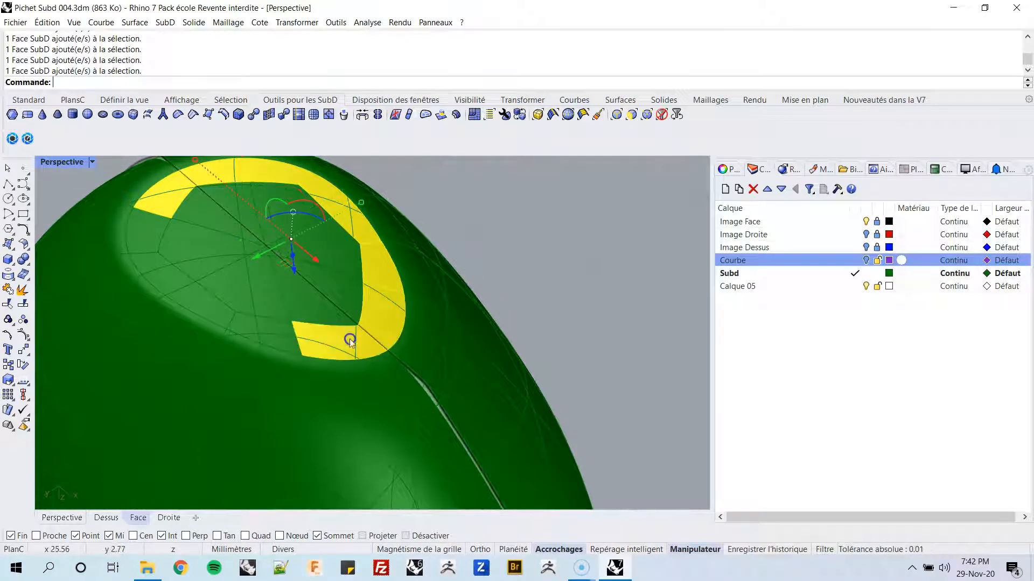
{"action": "left_click", "coordinate": [274, 335], "text": "ctrl+shift"}
{"action": "left_click", "coordinate": [207, 311], "text": "ctrl+shift"}
{"action": "left_click", "coordinate": [144, 243], "text": "ctrl+shift"}
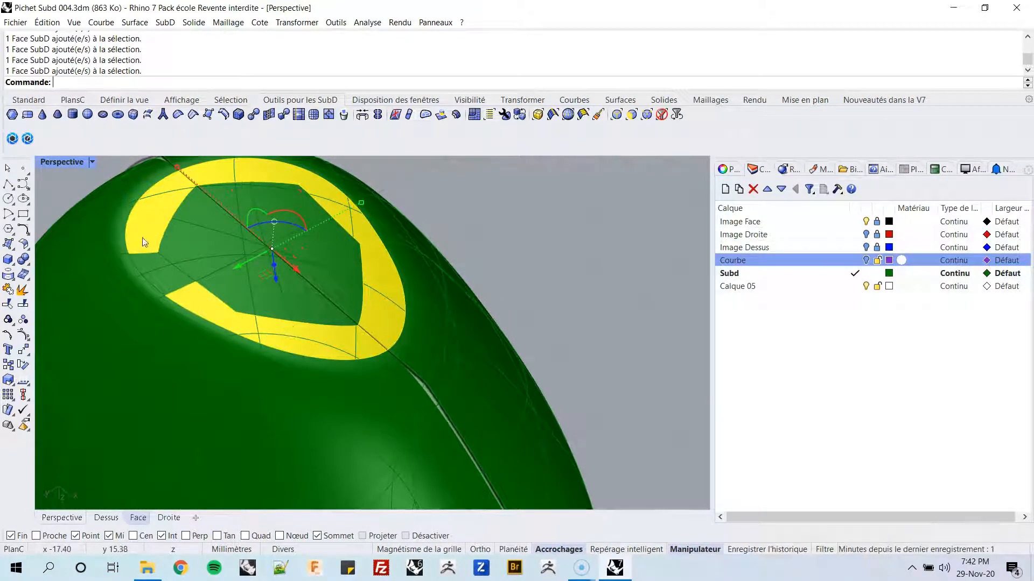
{"action": "left_click", "coordinate": [180, 279], "text": "ctrl+shift"}
{"action": "left_click", "coordinate": [209, 212], "text": "ctrl+shift"}
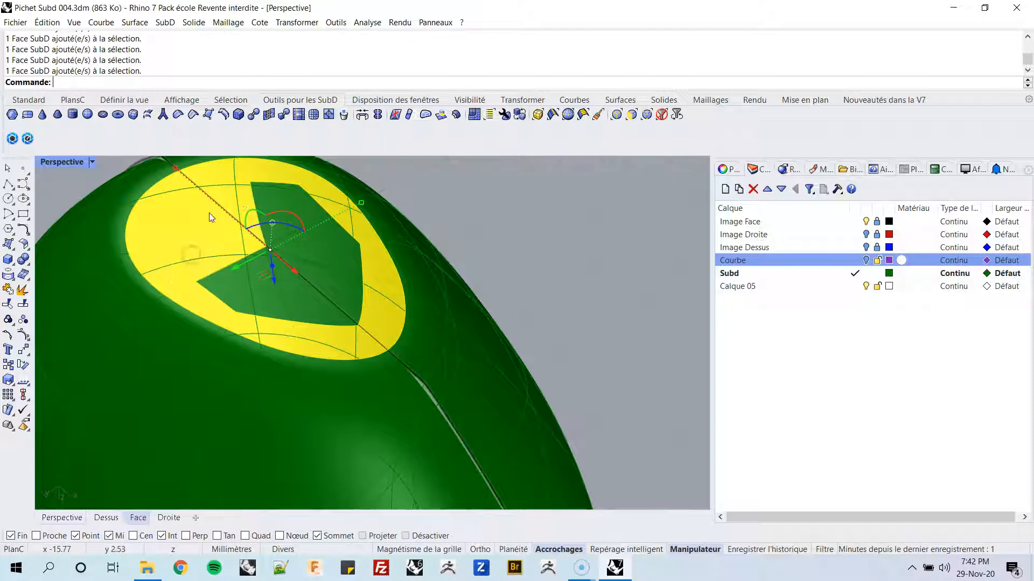
{"action": "left_click", "coordinate": [267, 300], "text": "ctrl+shift"}
{"action": "right_click_drag", "start_coordinate": [270, 292], "coordinate": [229, 278]}
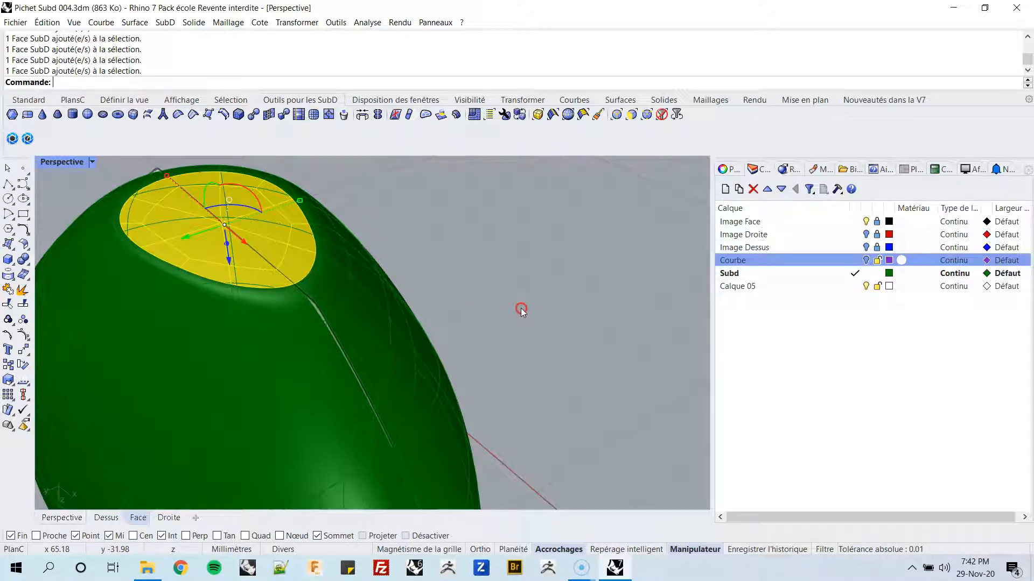
- Save the selected base faces as a named selection called Fonds
{"action": "left_click", "coordinate": [1028, 171]}
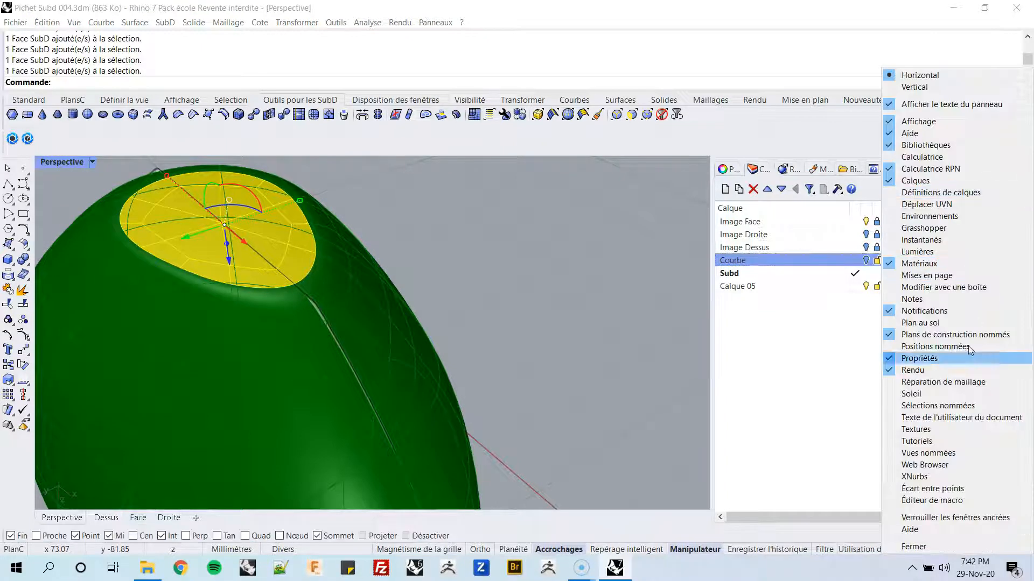
{"action": "left_click", "coordinate": [932, 408]}
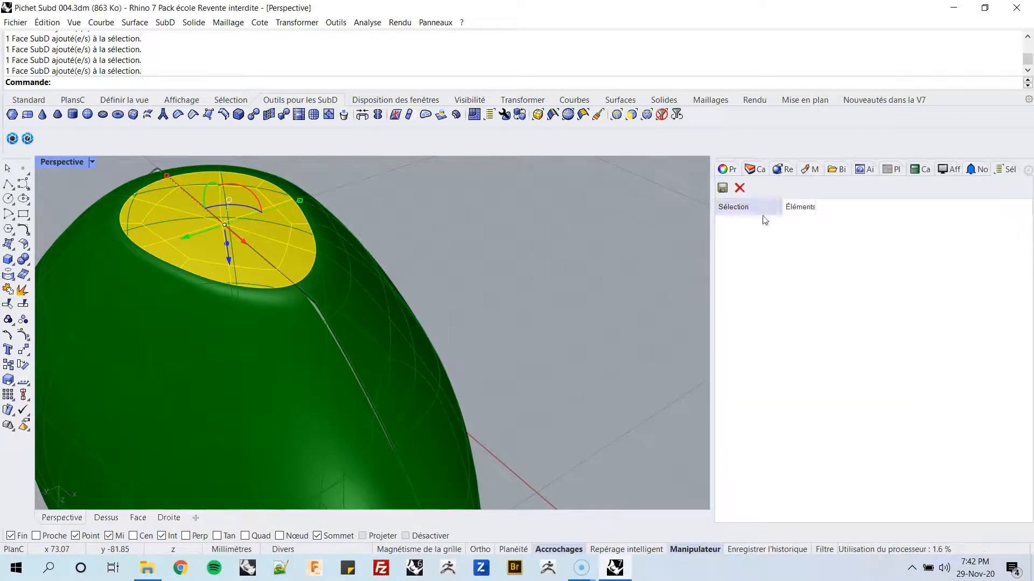
{"action": "left_click", "coordinate": [722, 188]}
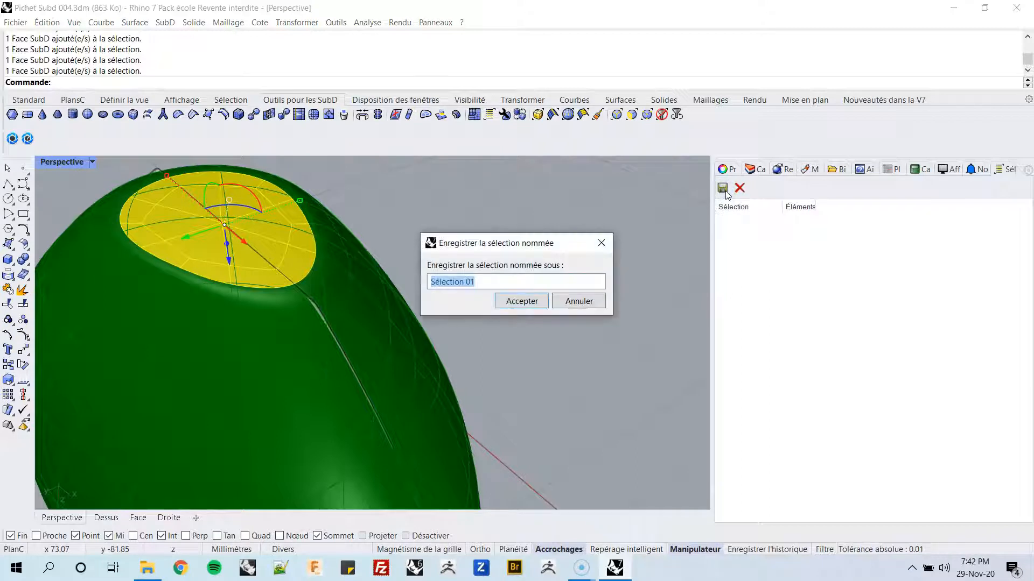
{"action": "type", "text": "Fonds"}
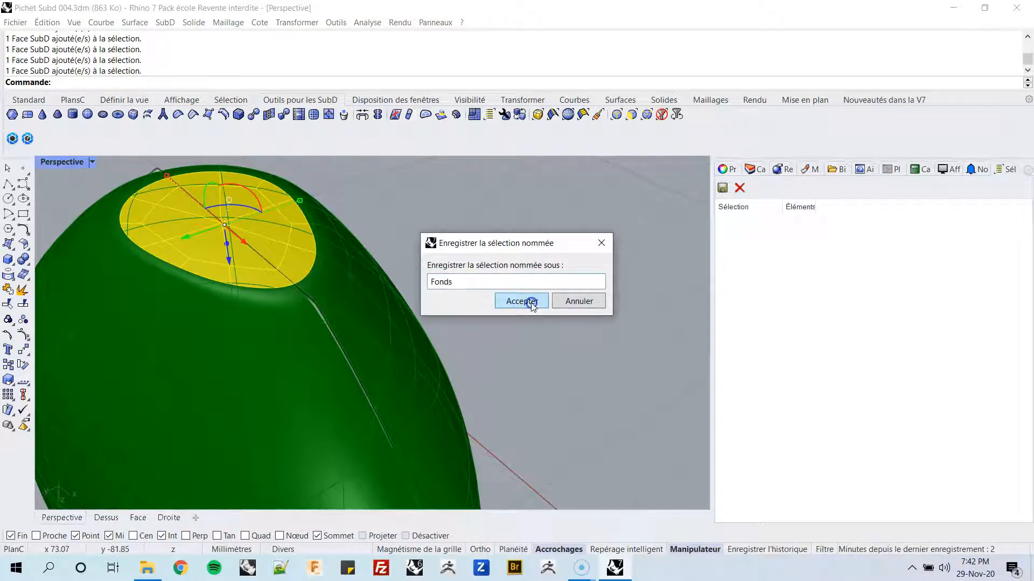
{"action": "left_click", "coordinate": [525, 302]}
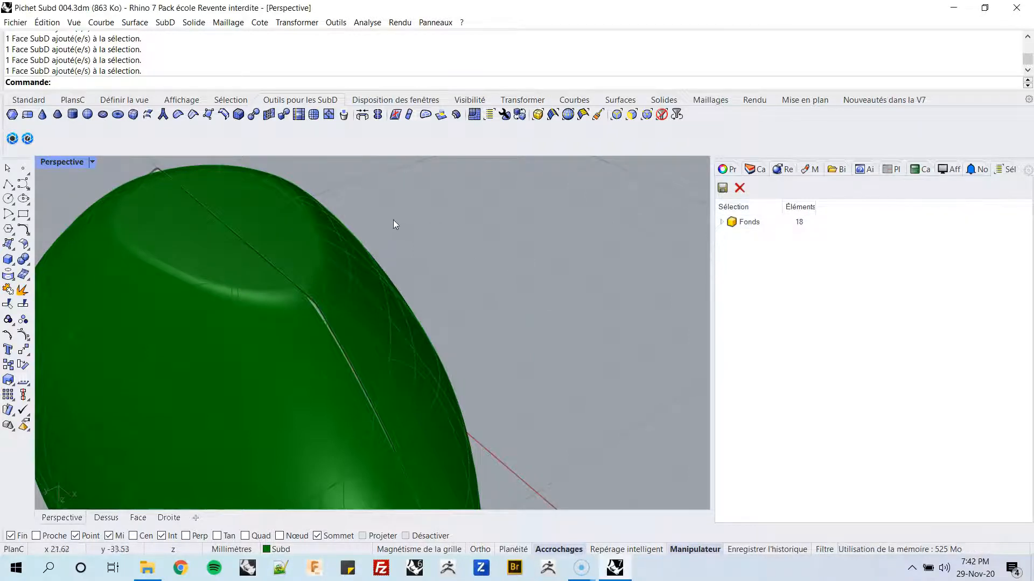
- Recall the Fonds selection, move its faces slightly into the pitcher and clear the selection
{"action": "right_click_drag", "start_coordinate": [354, 238], "coordinate": [406, 269]}
{"action": "scroll", "coordinate": [402, 267], "scroll_direction": "up", "scroll_amount": 5}
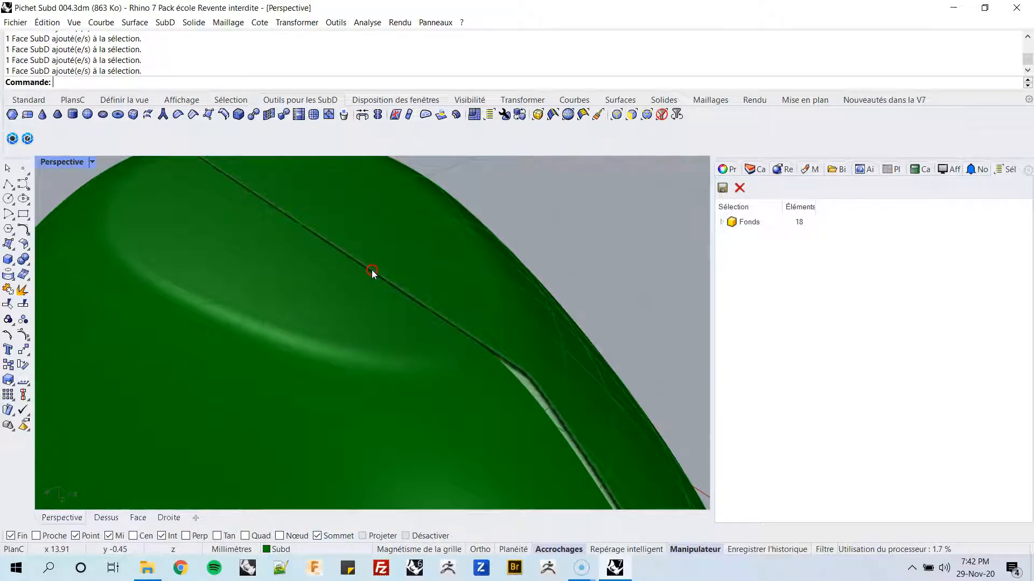
{"action": "scroll", "coordinate": [363, 283], "scroll_direction": "down", "scroll_amount": 4}
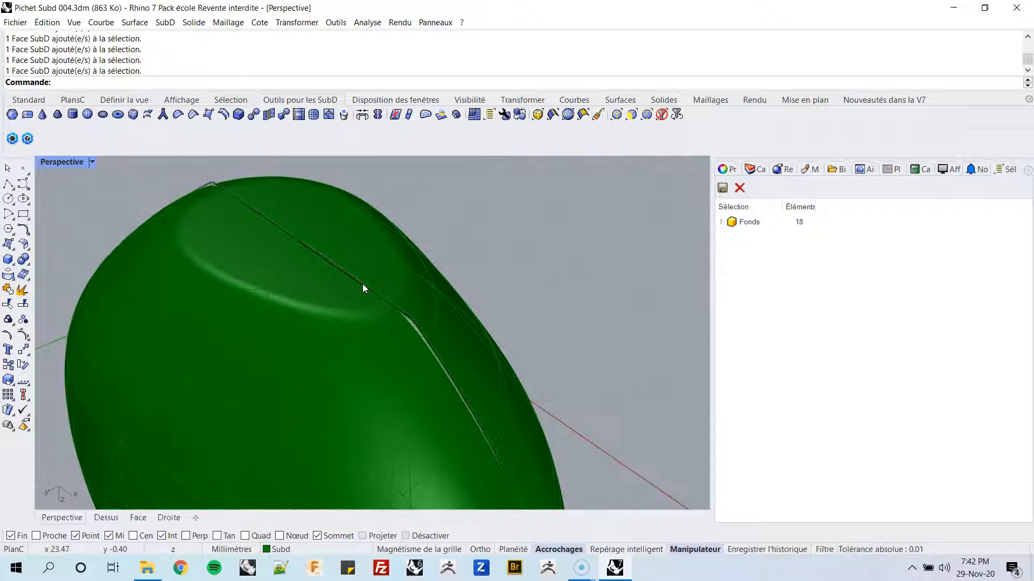
{"action": "left_click", "coordinate": [733, 222]}
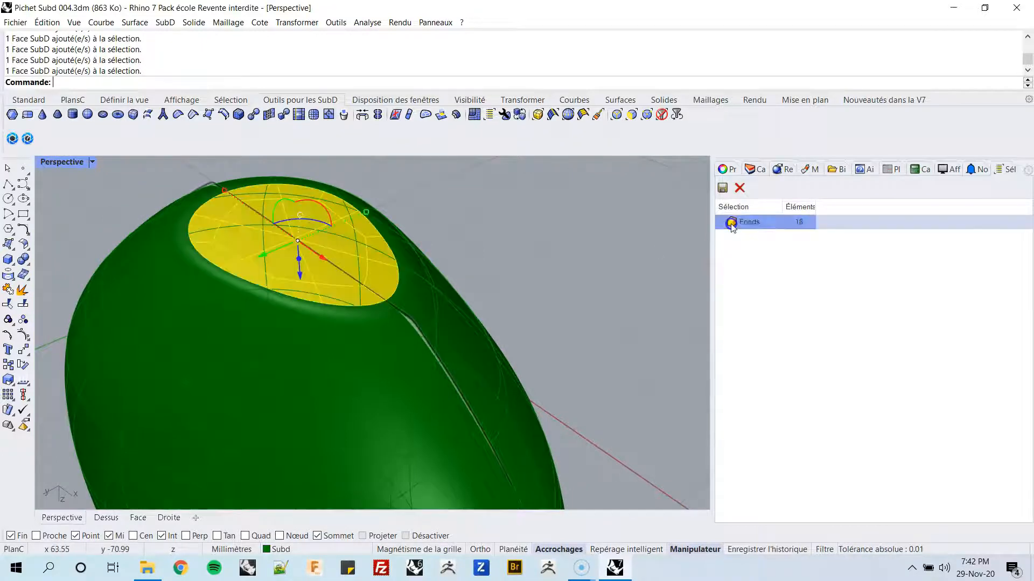
{"action": "left_click_drag", "start_coordinate": [300, 273], "coordinate": [301, 279]}
{"action": "left_click", "coordinate": [542, 254]}
{"action": "scroll", "coordinate": [541, 254], "scroll_direction": "down", "scroll_amount": 4}
{"action": "right_click_drag", "start_coordinate": [541, 254], "coordinate": [440, 259]}
- Recall the Fonds selection again and make a small further adjustment to the position of its faces
{"action": "left_click", "coordinate": [734, 222]}
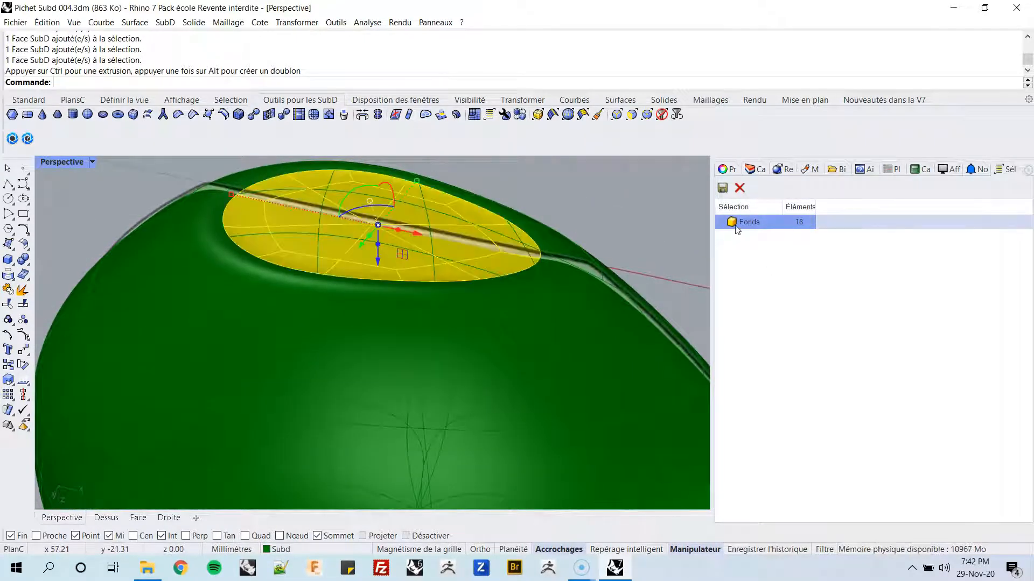
{"action": "right_click_drag", "start_coordinate": [577, 287], "coordinate": [396, 243]}
{"action": "left_click_drag", "start_coordinate": [397, 251], "coordinate": [394, 252]}
{"action": "right_click_drag", "start_coordinate": [381, 276], "coordinate": [544, 239]}
- Compare the recessed base and its rim in smooth and flat SubD display, ending in flat display
{"action": "key", "text": "Tab"}
{"action": "left_click", "coordinate": [612, 250]}
{"action": "right_click_drag", "start_coordinate": [612, 251], "coordinate": [460, 246]}
{"action": "key", "text": "Tab"}
{"action": "right_click_drag", "start_coordinate": [218, 249], "coordinate": [180, 246]}
{"action": "key", "text": "Tab"}
{"action": "scroll", "coordinate": [217, 243], "scroll_direction": "up", "scroll_amount": 3}
{"action": "scroll", "coordinate": [216, 244], "scroll_direction": "up", "scroll_amount": 2}
{"action": "key", "text": "Tab"}
{"action": "key", "text": "Tab"}
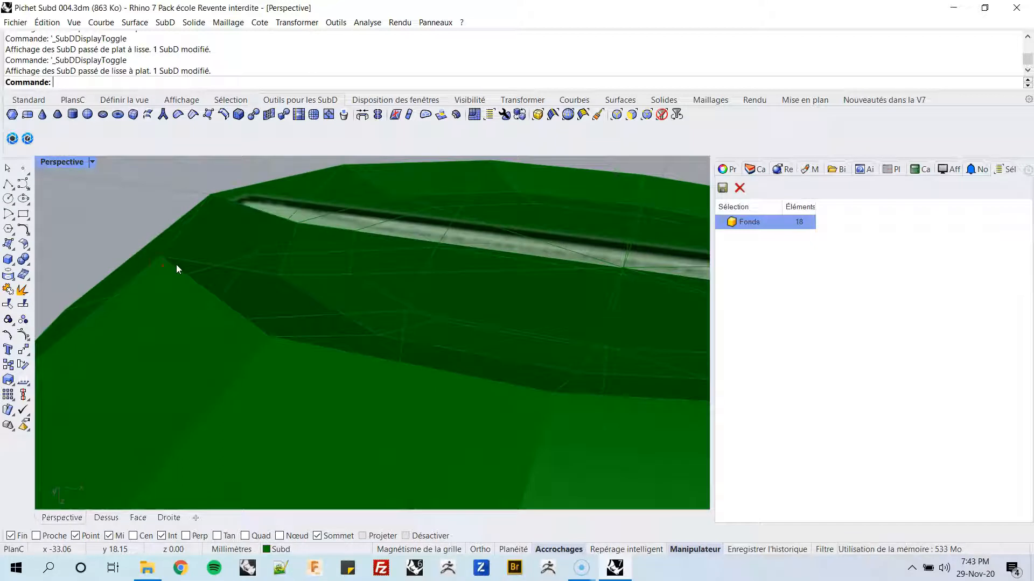
{"action": "right_click_drag", "start_coordinate": [182, 253], "coordinate": [170, 230]}
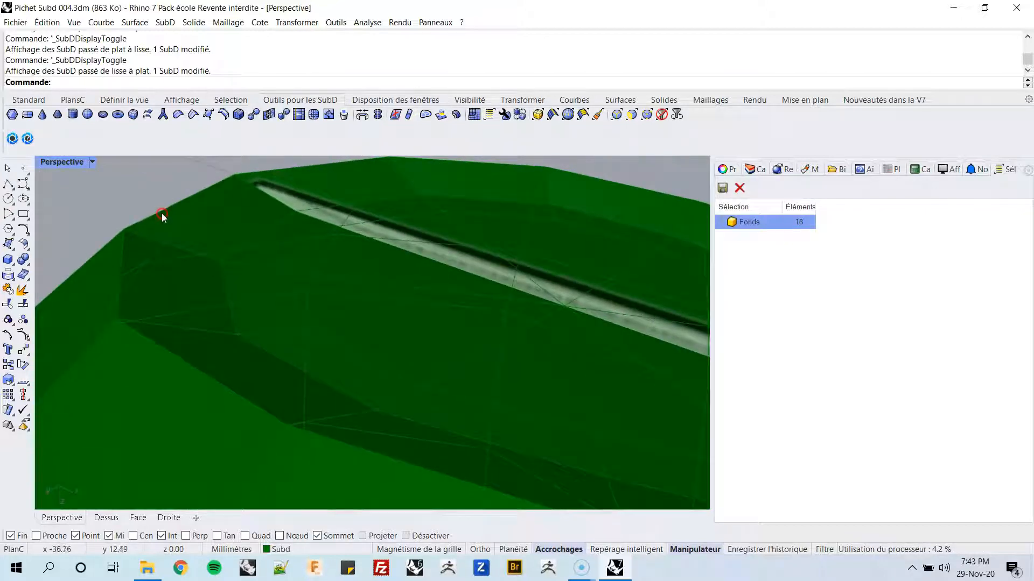
- Insert a proportional one-sided edge loop just inside the base rim's edge loop, and return to smooth SubD display
{"action": "double_click", "coordinate": [162, 214], "text": "ctrl+shift"}
{"action": "scroll", "coordinate": [162, 214], "scroll_direction": "down", "scroll_amount": 3}
{"action": "right_click_drag", "start_coordinate": [207, 255], "coordinate": [152, 254]}
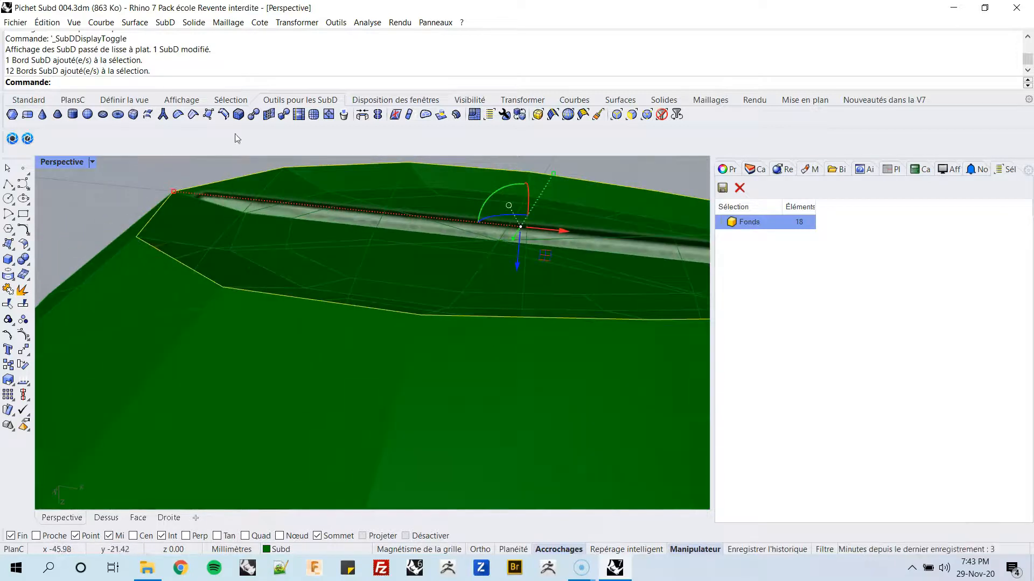
{"action": "left_click", "coordinate": [222, 114]}
{"action": "scroll", "coordinate": [169, 240], "scroll_direction": "up", "scroll_amount": 2}
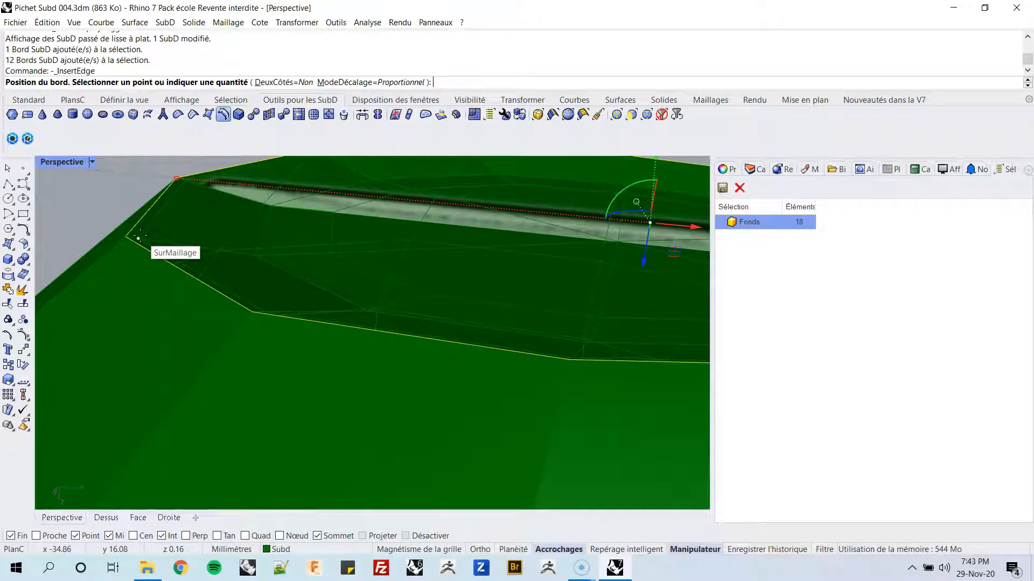
{"action": "scroll", "coordinate": [138, 238], "scroll_direction": "up", "scroll_amount": 2}
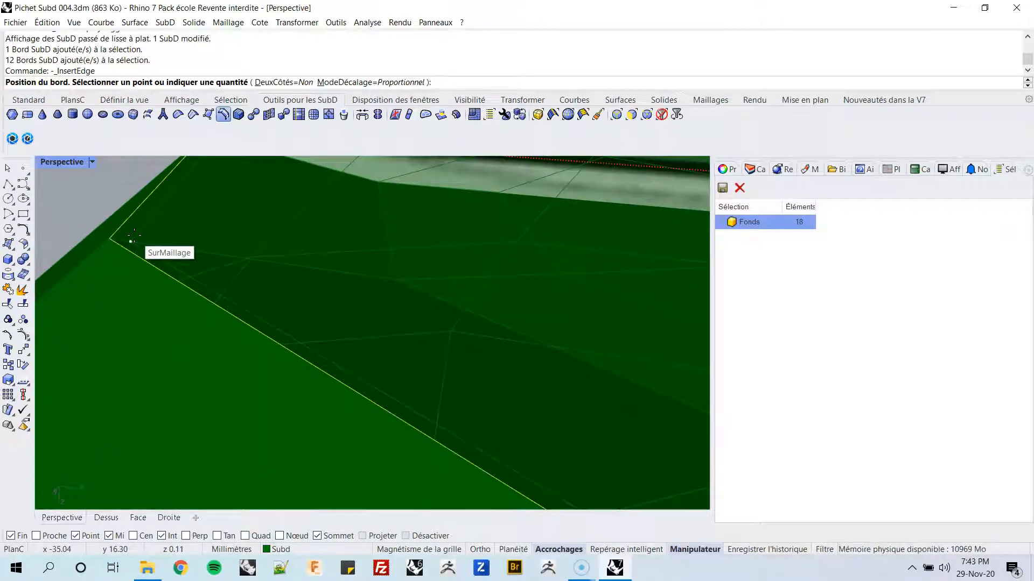
{"action": "left_click", "coordinate": [132, 236]}
{"action": "key", "text": "Tab"}
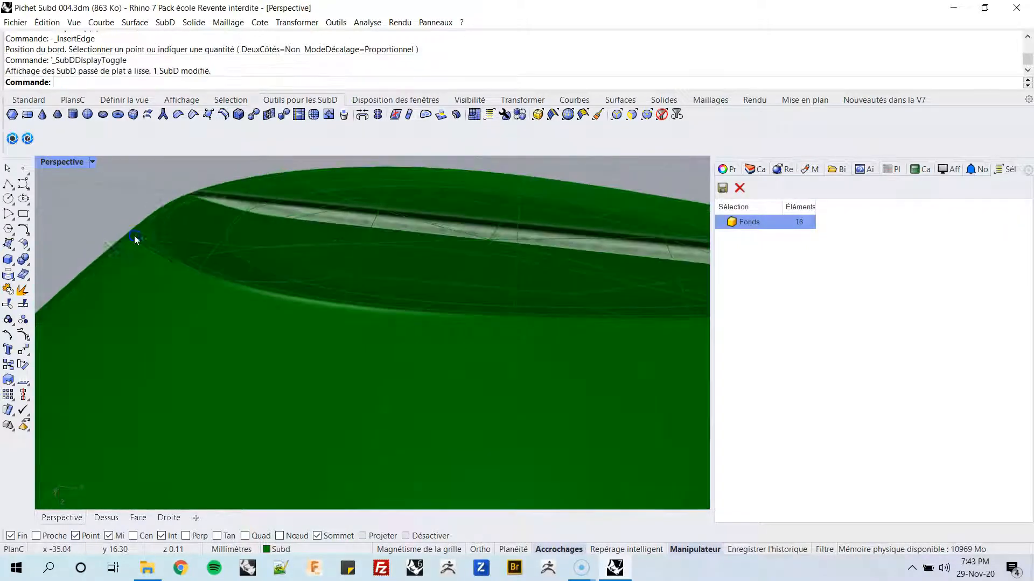
- Maximize the Face view and examine the base profile against the reference image
{"action": "scroll", "coordinate": [161, 245], "scroll_direction": "down", "scroll_amount": 5}
{"action": "right_click_drag", "start_coordinate": [424, 294], "coordinate": [489, 260]}
{"action": "scroll", "coordinate": [268, 249], "scroll_direction": "down", "scroll_amount": 5}
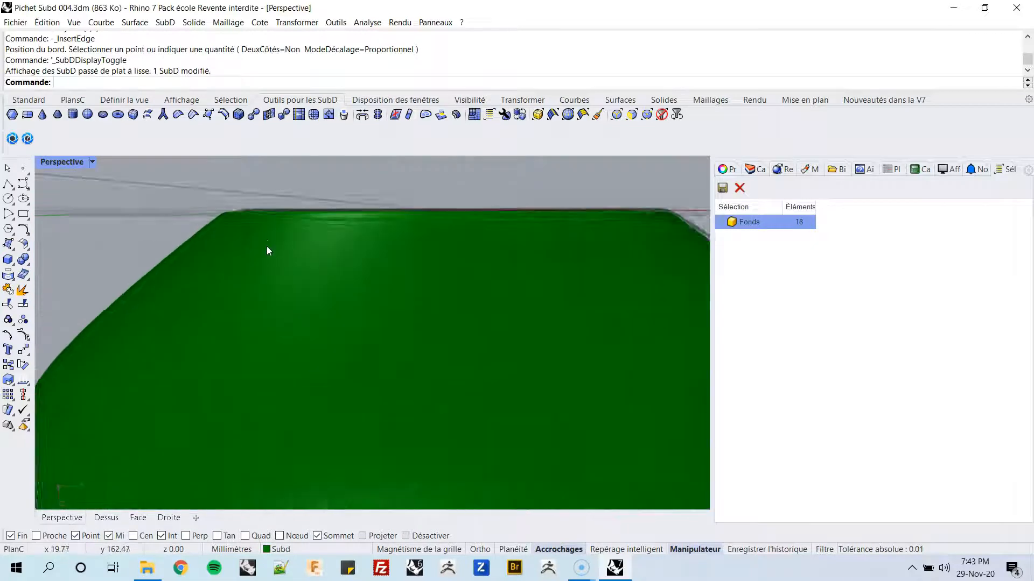
{"action": "double_click", "coordinate": [88, 163]}
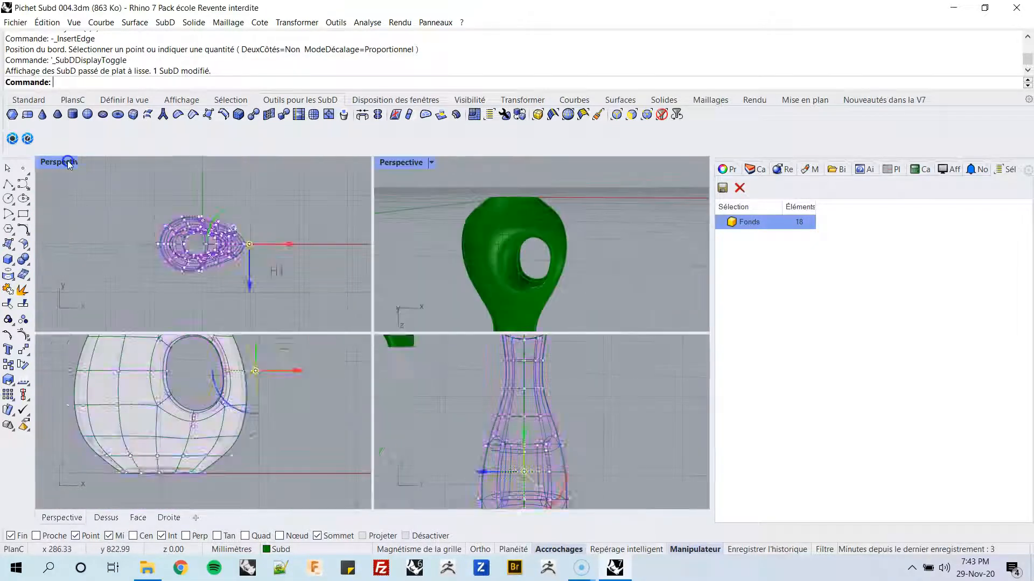
{"action": "double_click", "coordinate": [43, 344]}
{"action": "scroll", "coordinate": [100, 344], "scroll_direction": "up", "scroll_amount": 6}
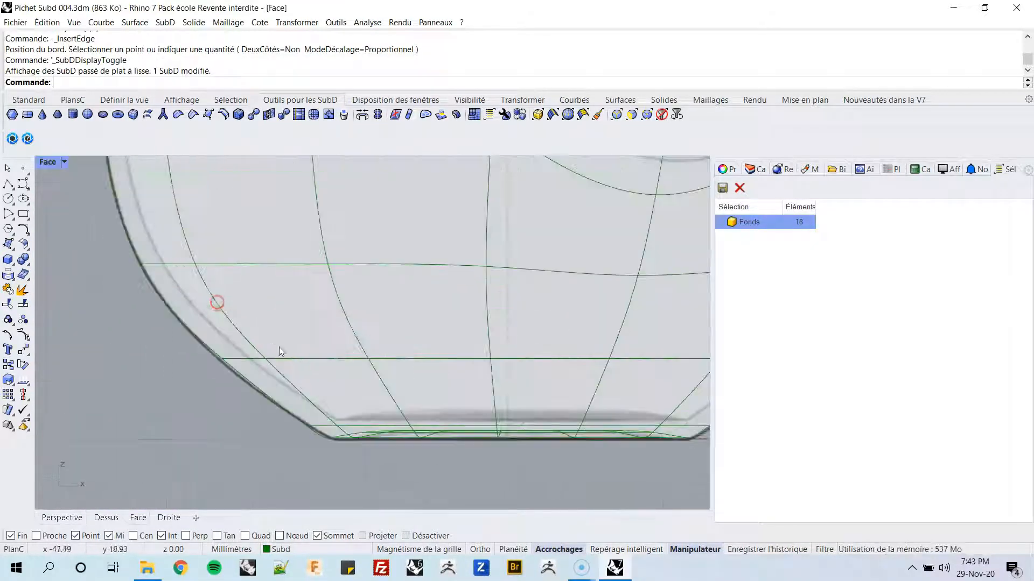
{"action": "scroll", "coordinate": [235, 325], "scroll_direction": "up", "scroll_amount": 4}
{"action": "scroll", "coordinate": [235, 326], "scroll_direction": "down", "scroll_amount": 6}
{"action": "right_click_drag", "start_coordinate": [321, 335], "coordinate": [212, 335]}
{"action": "scroll", "coordinate": [366, 346], "scroll_direction": "up", "scroll_amount": 2}
{"action": "scroll", "coordinate": [420, 349], "scroll_direction": "down", "scroll_amount": 2}
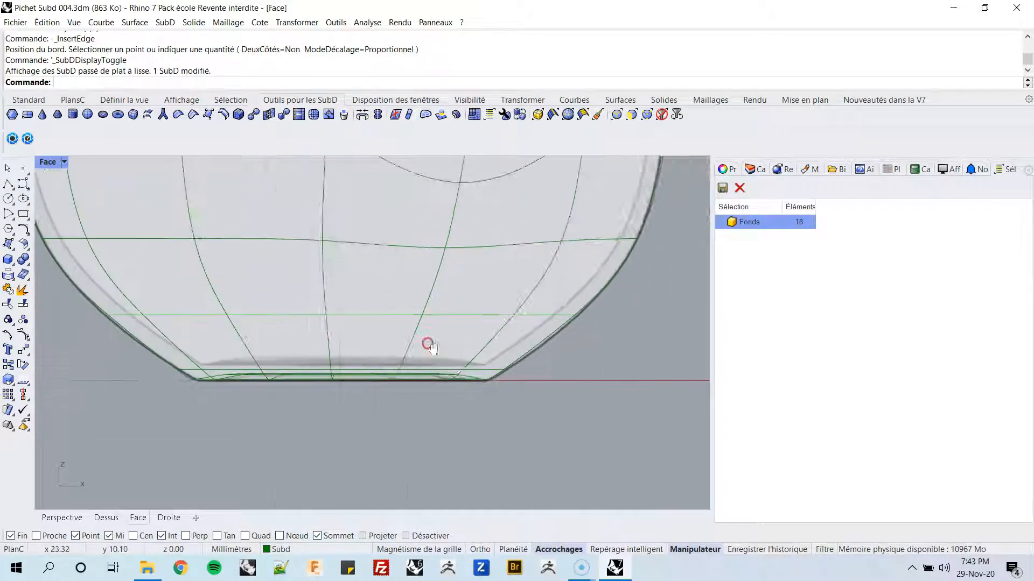
- Scale the horizontal edge loop just above the base slightly outward along X to match the reference contour, then deselect it
{"action": "left_click", "coordinate": [439, 316], "text": "ctrl+shift"}
{"action": "double_click", "coordinate": [439, 316], "text": "ctrl+shift"}
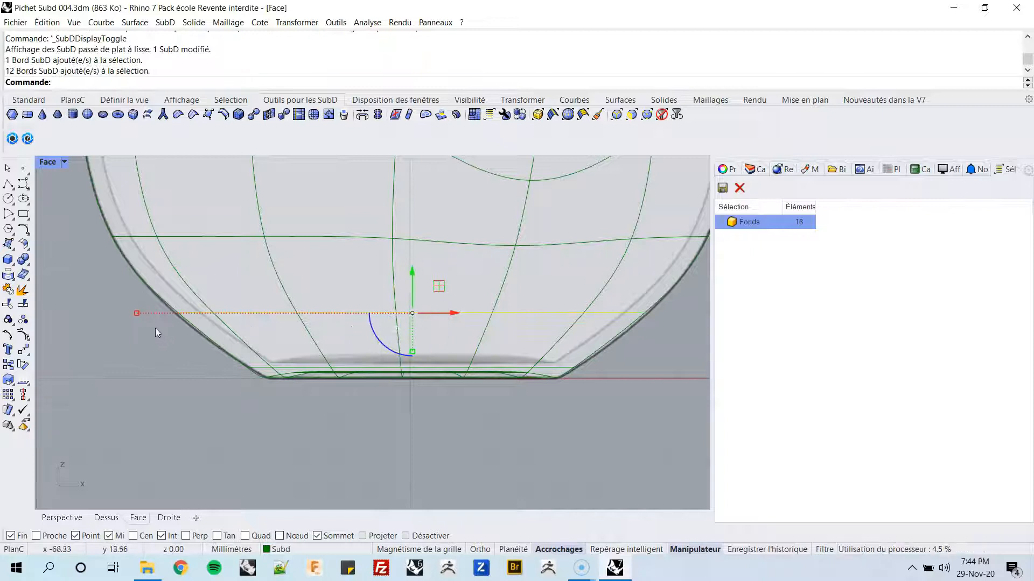
{"action": "scroll", "coordinate": [155, 328], "scroll_direction": "up", "scroll_amount": 4}
{"action": "left_click_drag", "start_coordinate": [129, 307], "coordinate": [118, 311]}
{"action": "scroll", "coordinate": [176, 347], "scroll_direction": "down", "scroll_amount": 6}
{"action": "scroll", "coordinate": [177, 349], "scroll_direction": "down", "scroll_amount": 3}
{"action": "left_click", "coordinate": [182, 347]}
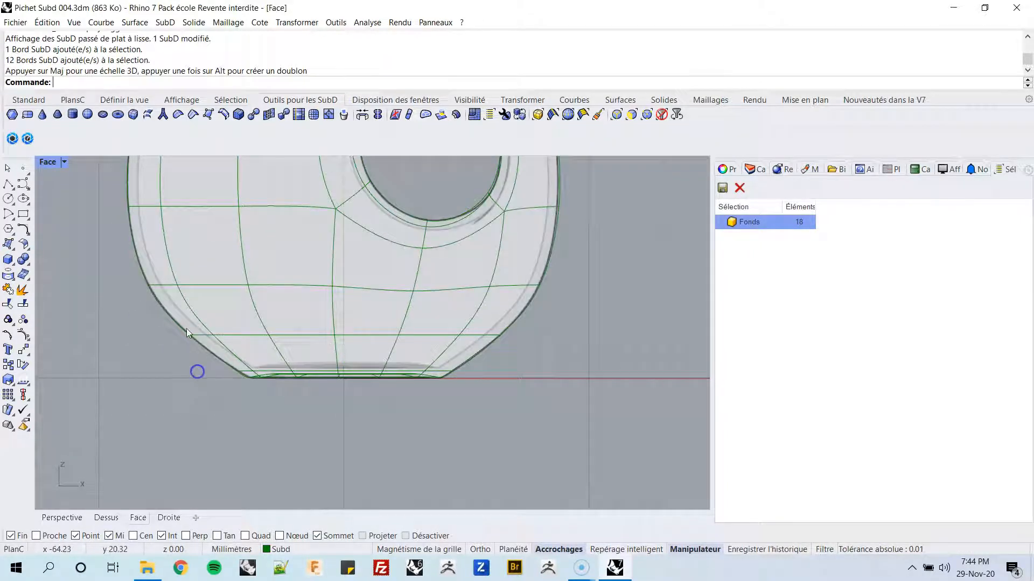
{"action": "scroll", "coordinate": [186, 329], "scroll_direction": "down", "scroll_amount": 5}
{"action": "scroll", "coordinate": [302, 358], "scroll_direction": "up", "scroll_amount": 3}
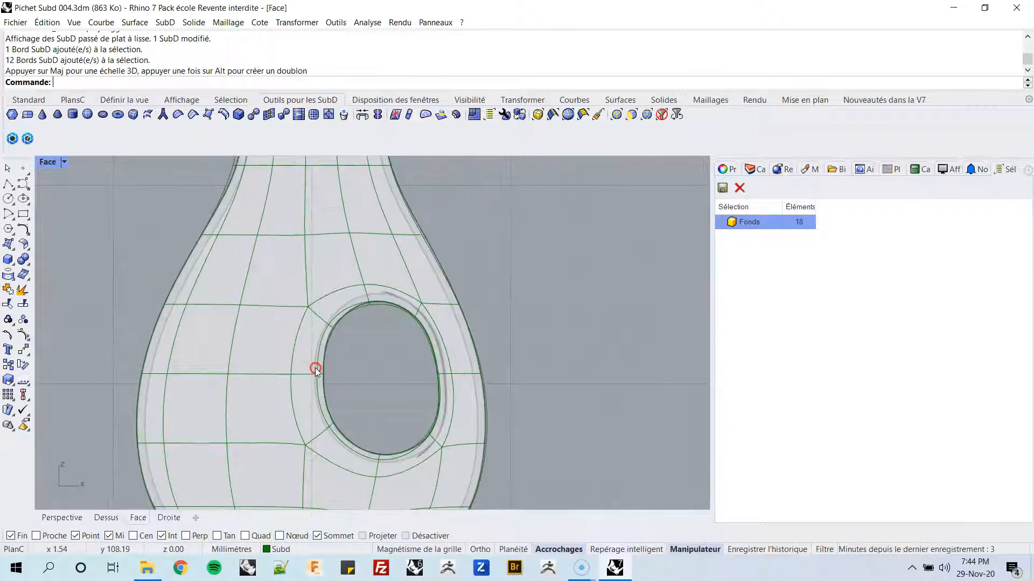
{"action": "scroll", "coordinate": [363, 350], "scroll_direction": "down", "scroll_amount": 4}
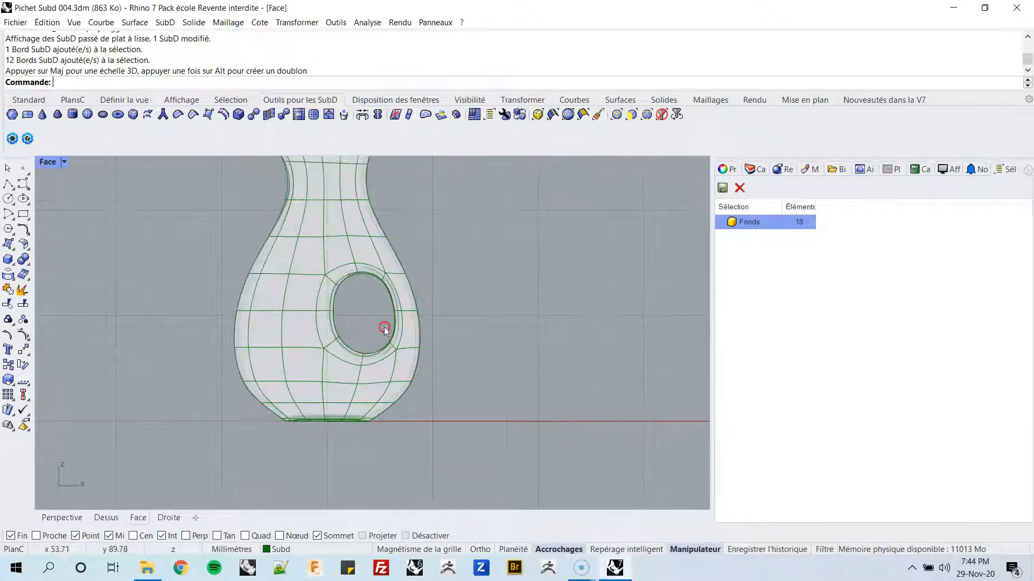
- Maximize the Perspective view and examine the pitcher's recessed base and its rim up close from below
{"action": "right_click_drag", "start_coordinate": [385, 329], "coordinate": [362, 352]}
{"action": "double_click", "coordinate": [47, 162]}
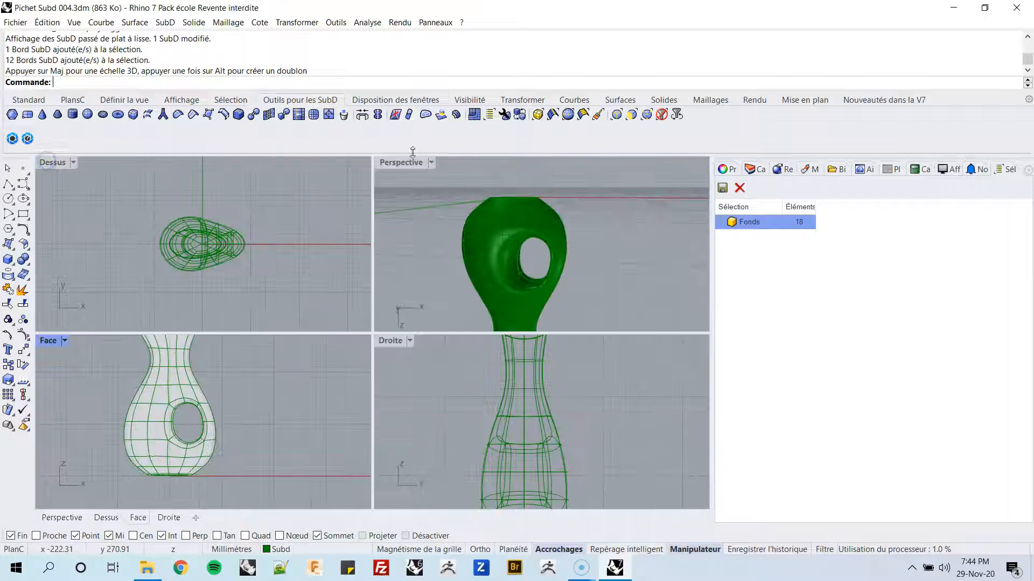
{"action": "double_click", "coordinate": [411, 164]}
{"action": "right_click_drag", "start_coordinate": [412, 164], "coordinate": [258, 238]}
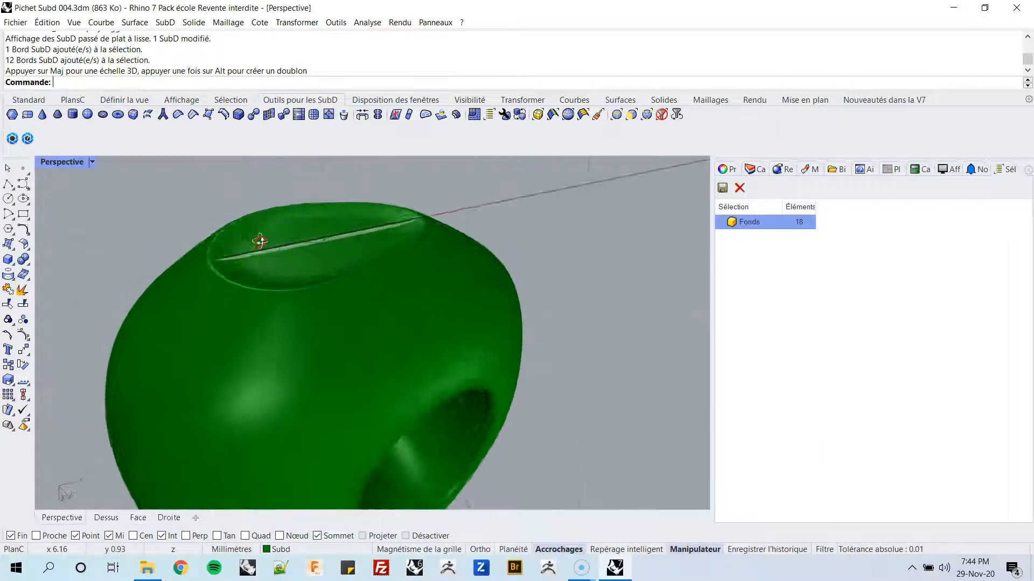
{"action": "scroll", "coordinate": [334, 243], "scroll_direction": "up", "scroll_amount": 6}
{"action": "scroll", "coordinate": [342, 253], "scroll_direction": "down", "scroll_amount": 2}
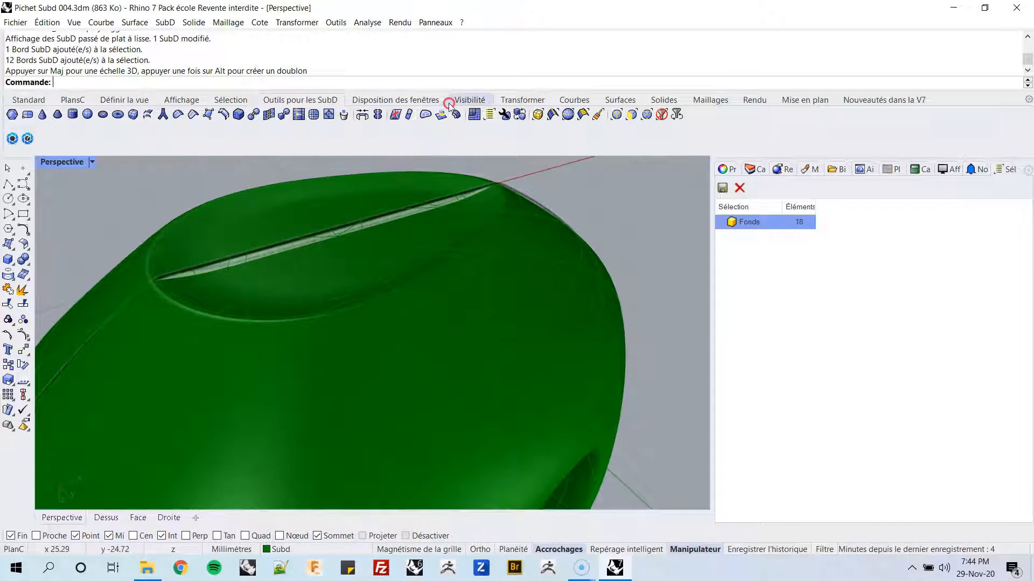
{"action": "right_click_drag", "start_coordinate": [350, 250], "coordinate": [322, 248]}
{"action": "scroll", "coordinate": [376, 252], "scroll_direction": "down", "scroll_amount": 3}
{"action": "scroll", "coordinate": [315, 216], "scroll_direction": "up", "scroll_amount": 5}
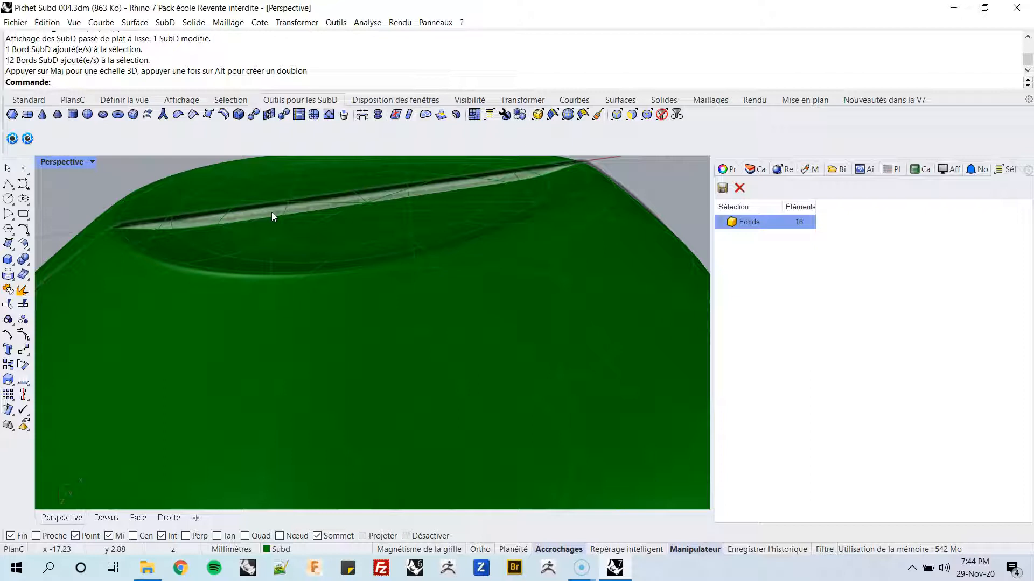
{"action": "scroll", "coordinate": [271, 212], "scroll_direction": "down", "scroll_amount": 5}
- Examine the pitcher's body, neck and handle opening from the side in the Perspective view
{"action": "right_click_drag", "start_coordinate": [295, 228], "coordinate": [360, 392]}
{"action": "scroll", "coordinate": [379, 355], "scroll_direction": "down", "scroll_amount": 4}
{"action": "right_click_drag", "start_coordinate": [417, 296], "coordinate": [386, 374], "text": "shift"}
{"action": "right_click_drag", "start_coordinate": [378, 329], "coordinate": [381, 404]}
{"action": "right_click_drag", "start_coordinate": [342, 319], "coordinate": [380, 308]}
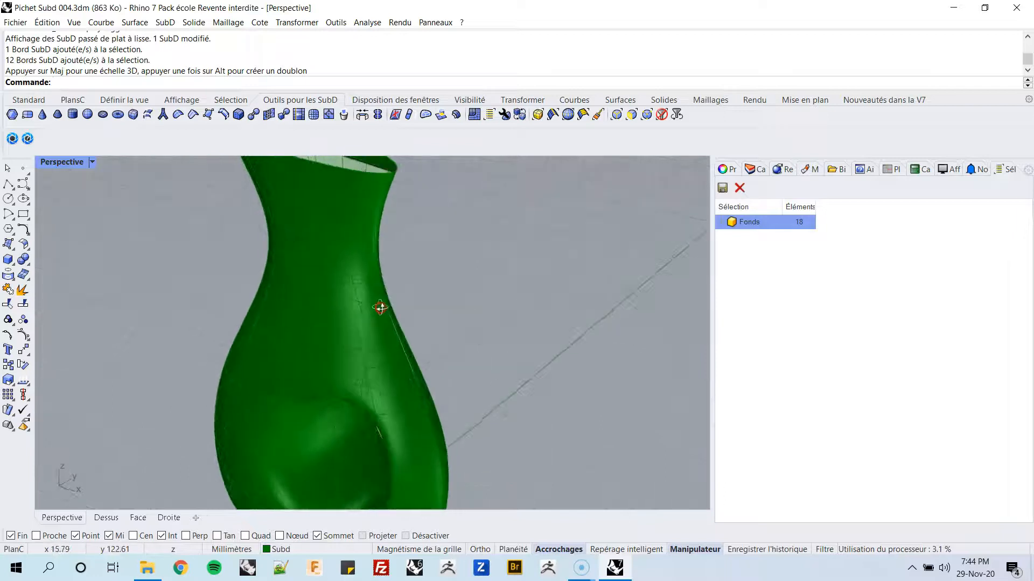
{"action": "scroll", "coordinate": [325, 249], "scroll_direction": "down", "scroll_amount": 3}
{"action": "right_click_drag", "start_coordinate": [325, 248], "coordinate": [345, 279]}
- Select the whole pitcher SubD, with its body and open mouth in view
{"action": "left_click", "coordinate": [334, 281]}
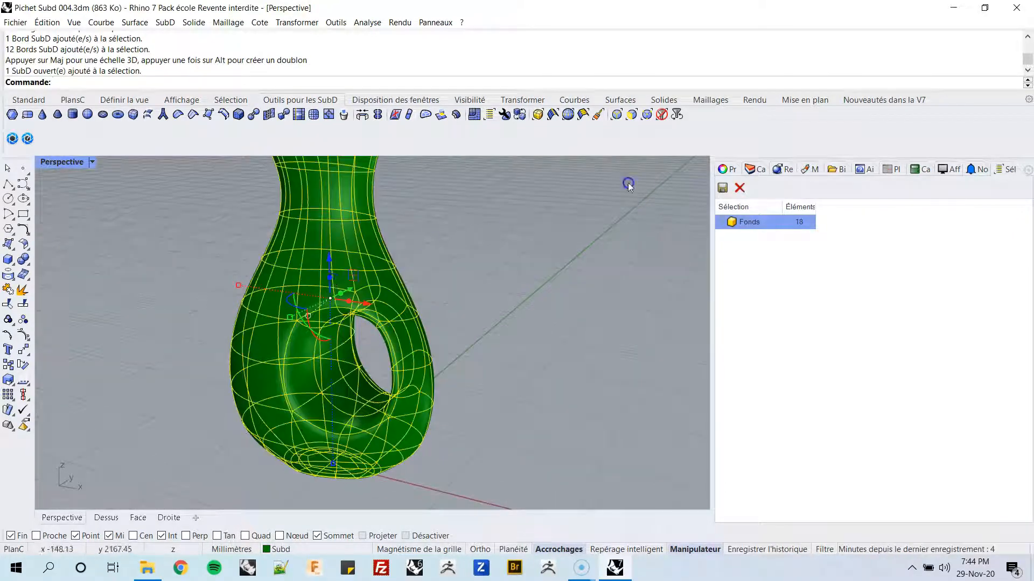
{"action": "right_click_drag", "start_coordinate": [435, 256], "coordinate": [417, 274]}
{"action": "left_click", "coordinate": [482, 253]}
{"action": "left_click", "coordinate": [374, 241]}
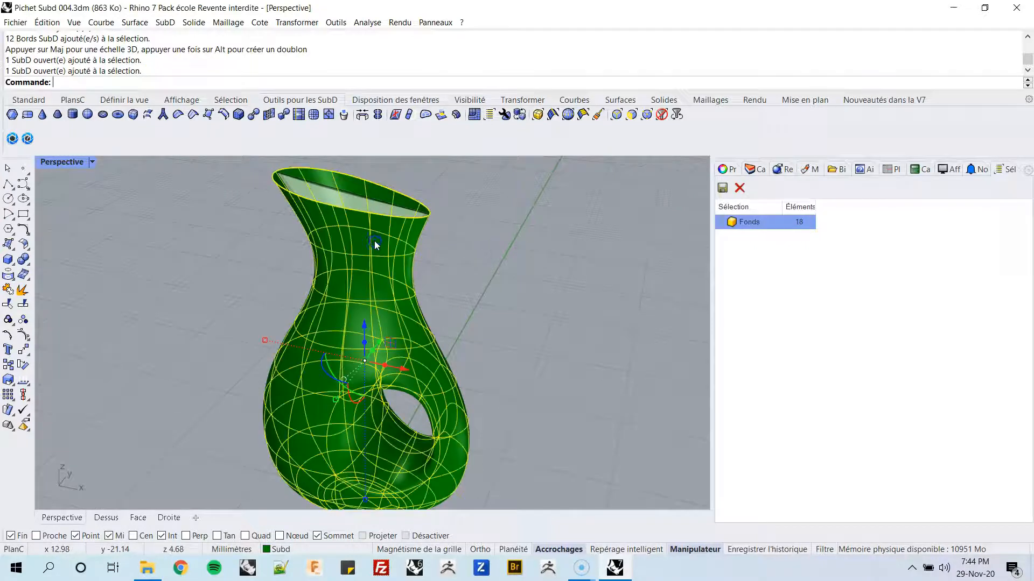